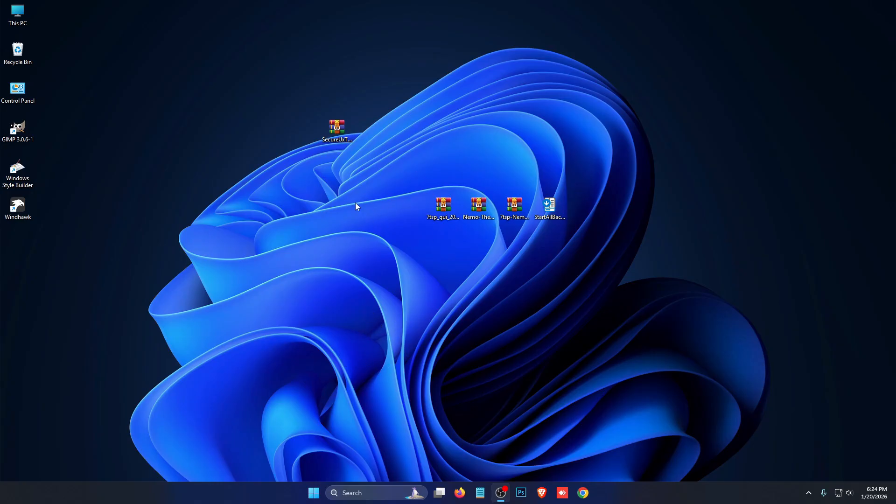
# - Extract the SecureUxTheme-amd64 archive on the desktop into a folder of the same name
pyautogui.moveTo(341, 129); pyautogui.dragTo(340, 170)
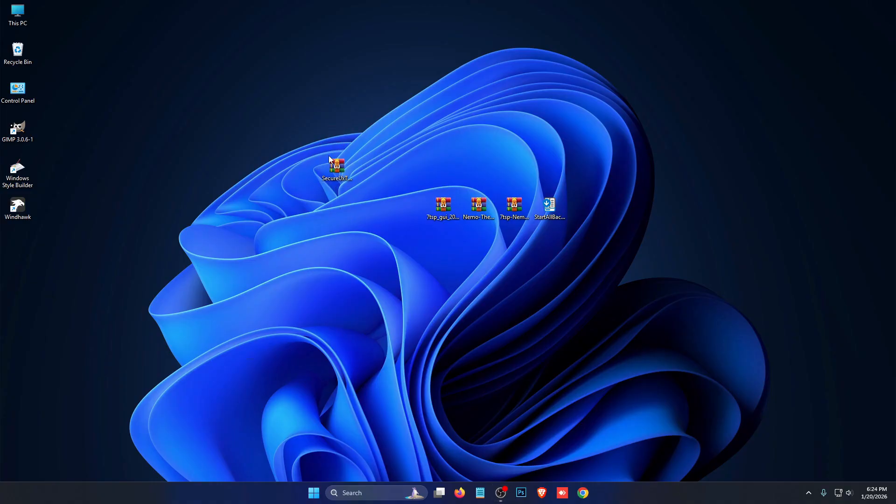
pyautogui.rightClick(341, 171)
pyautogui.moveTo(389, 376)
pyautogui.click(537, 391)
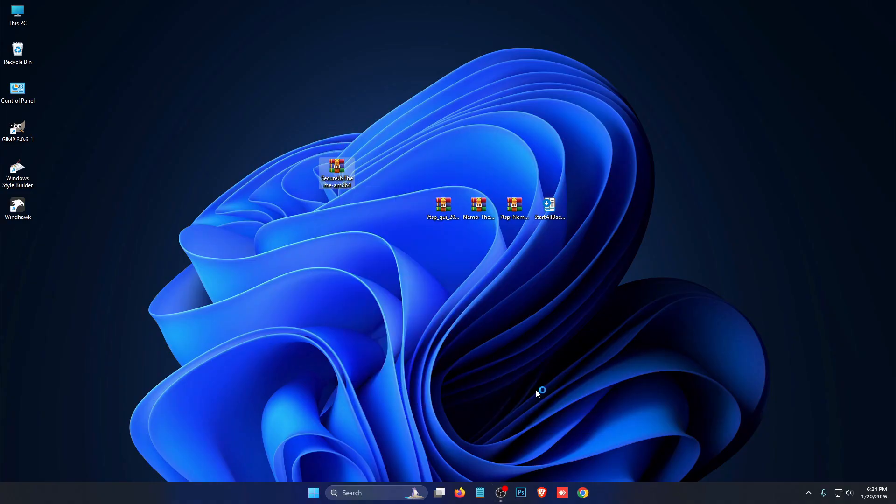
pyautogui.click(472, 347)
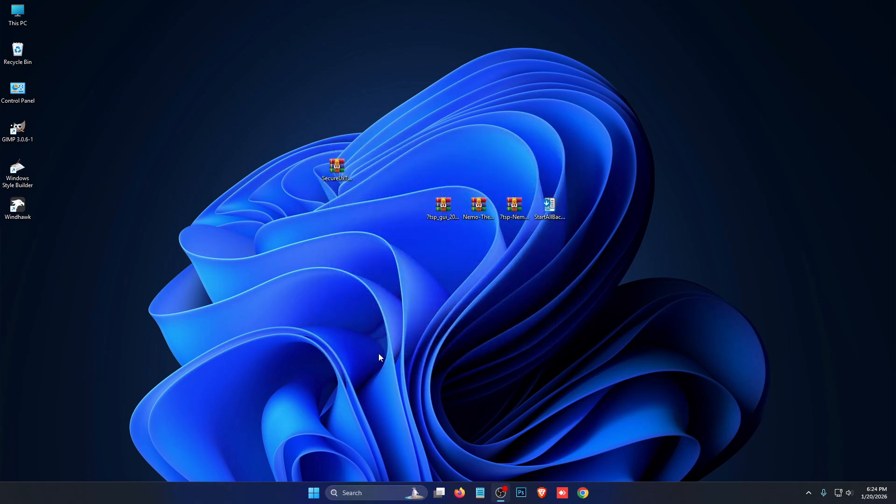
# - Move the extracted SecureUxTheme-amd64 folder from the desktop to Local Disk (C:), replacing the files with the same names
pyautogui.rightClick(27, 252)
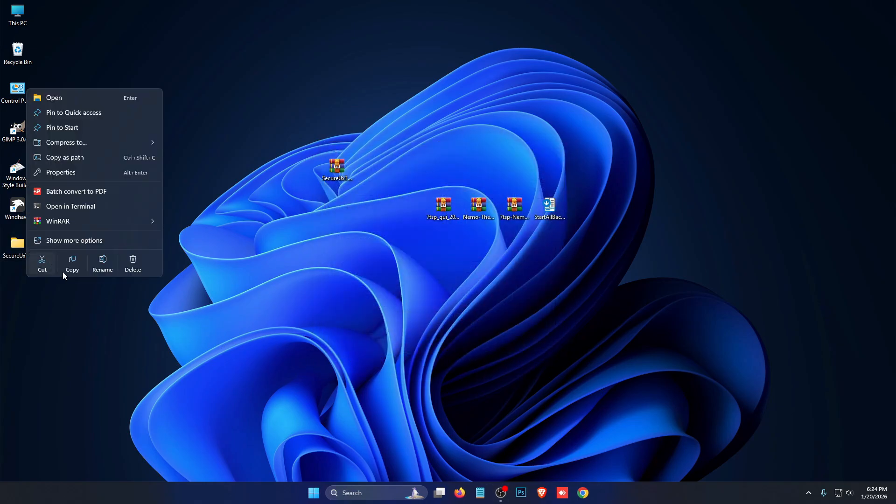
pyautogui.click(39, 269)
pyautogui.doubleClick(27, 18)
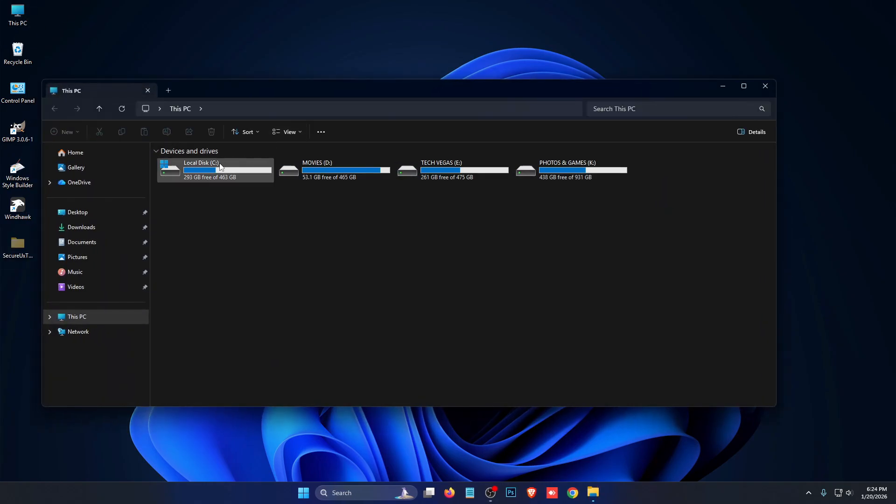
pyautogui.doubleClick(196, 170)
pyautogui.rightClick(453, 256)
pyautogui.click(470, 276)
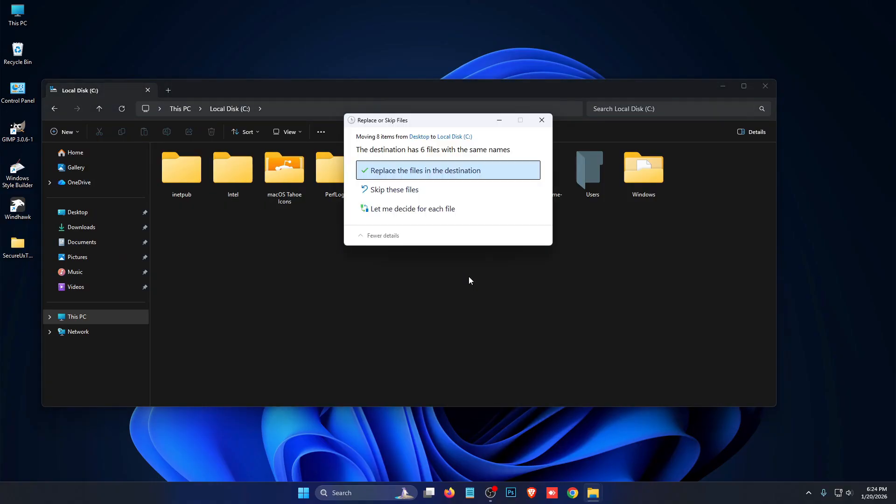
pyautogui.click(418, 172)
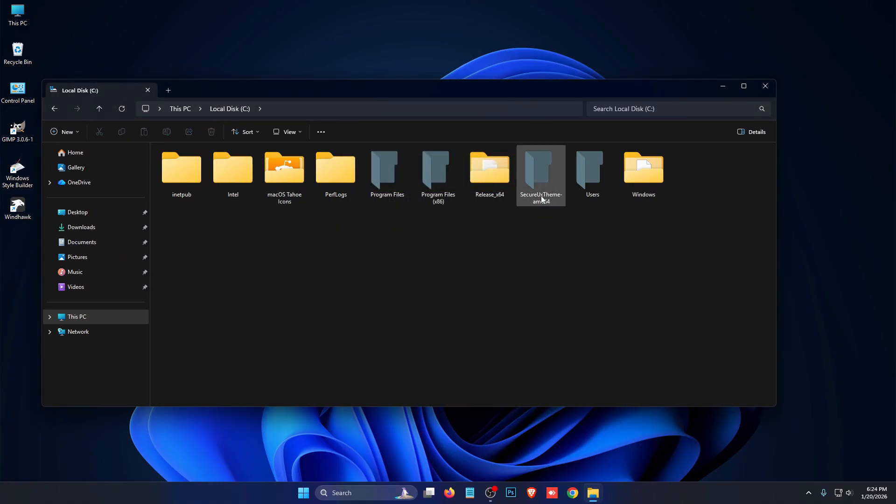
# - Run ThemeTool as administrator from the SecureUxTheme-amd64 folder on C:, accept the warranty disclaimer and check the patcher status
pyautogui.doubleClick(532, 172)
pyautogui.doubleClick(191, 164)
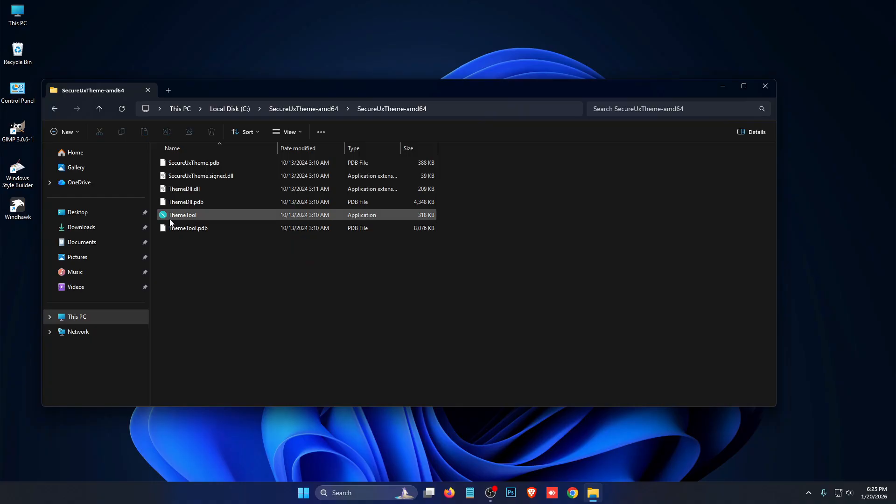
pyautogui.rightClick(186, 216)
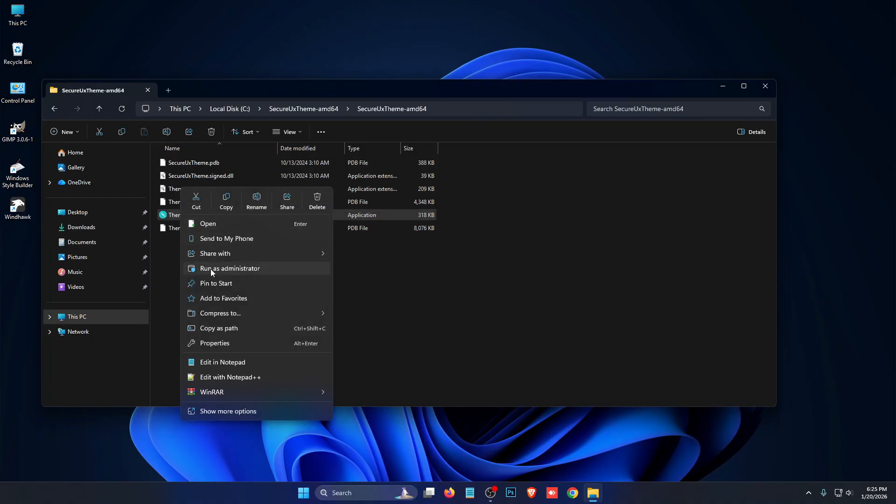
pyautogui.click(225, 268)
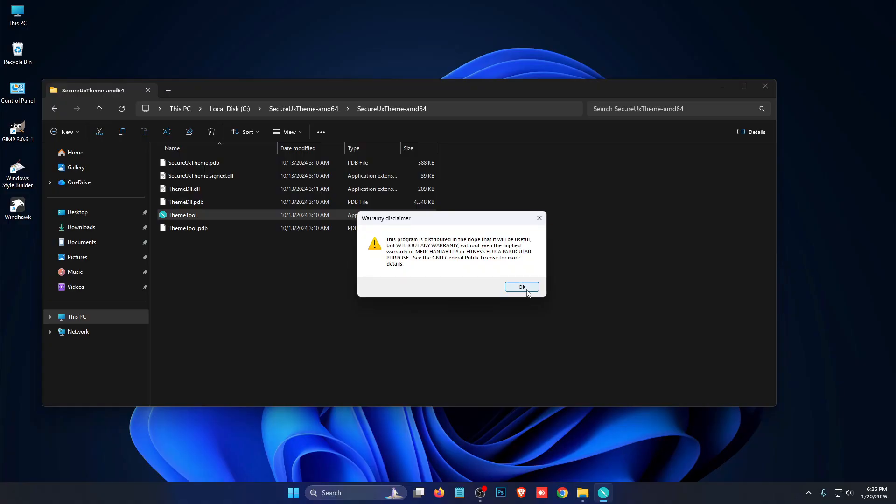
pyautogui.click(519, 287)
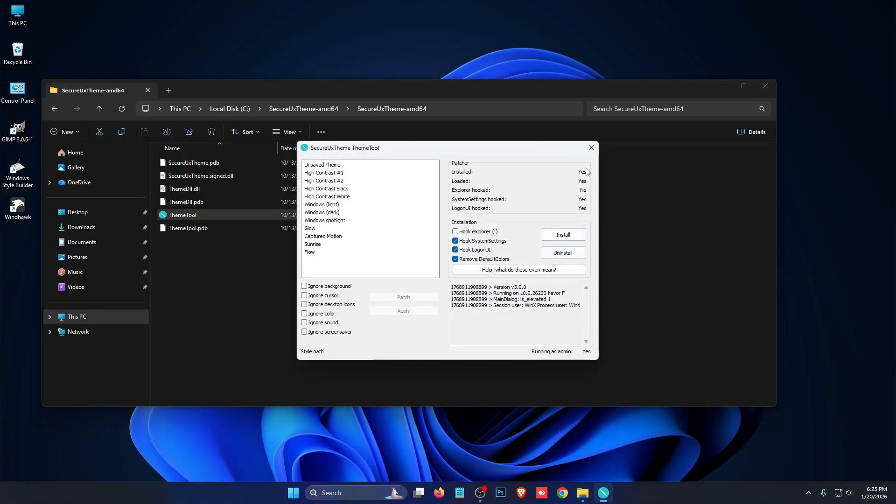
pyautogui.click(592, 148)
pyautogui.click(765, 86)
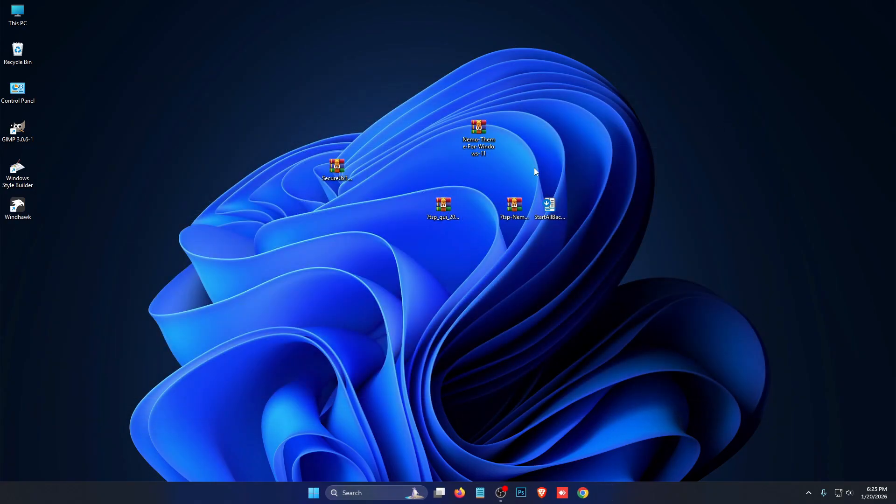
# - Extract the Nemo-Theme-For-Windows-11 archive into a desktop folder of the same name
pyautogui.rightClick(484, 131)
pyautogui.moveTo(522, 327)
pyautogui.click(676, 348)
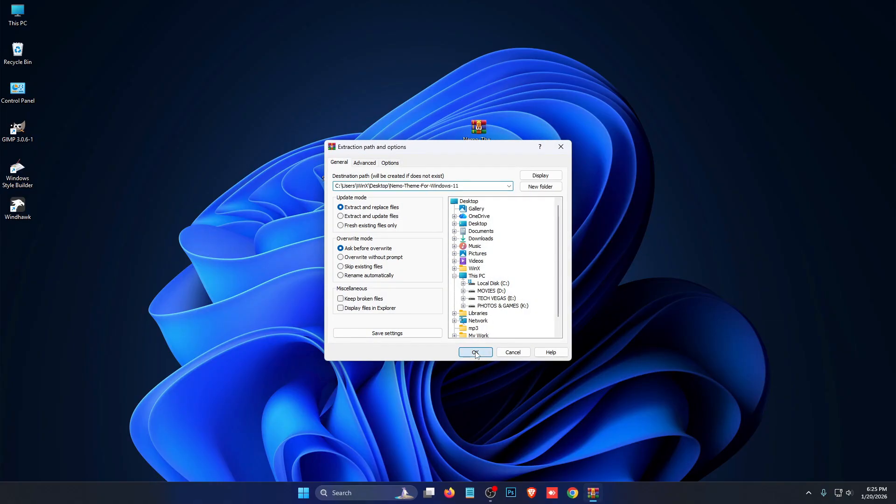
pyautogui.click(475, 352)
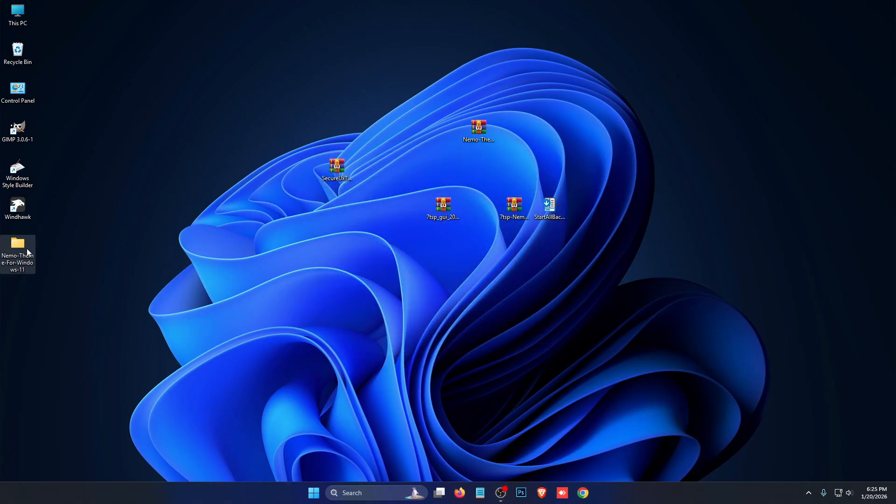
# - Copy the Nemo folder and the Nemo theme file from the innermost Nemo Theme For Windows 11 folder
pyautogui.doubleClick(19, 247)
pyautogui.doubleClick(203, 162)
pyautogui.moveTo(188, 204); pyautogui.dragTo(222, 162)
pyautogui.rightClick(179, 165)
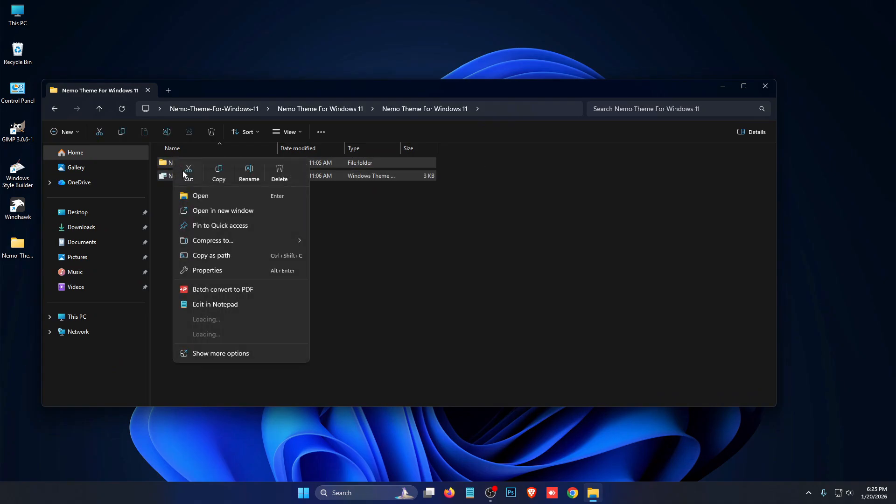
# - Paste the Nemo folder and theme file into C:\Windows\Resources\Themes, granting administrator permission for all items
pyautogui.click(77, 317)
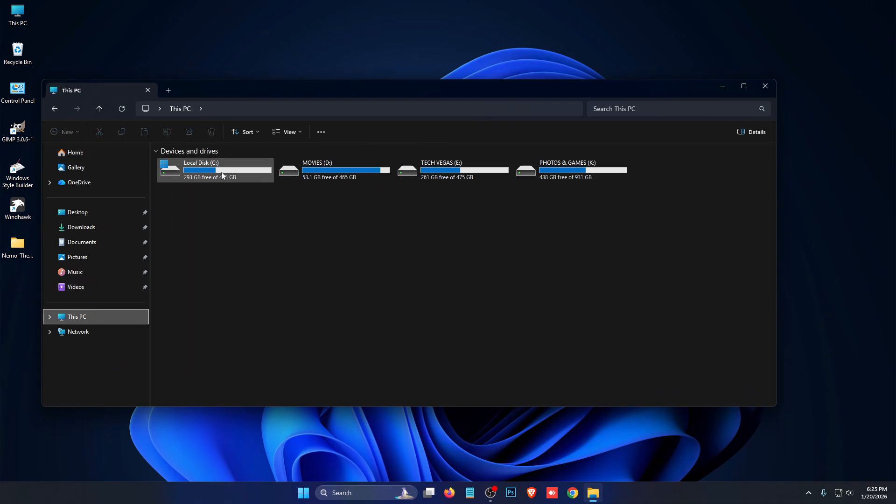
pyautogui.doubleClick(220, 172)
pyautogui.doubleClick(649, 187)
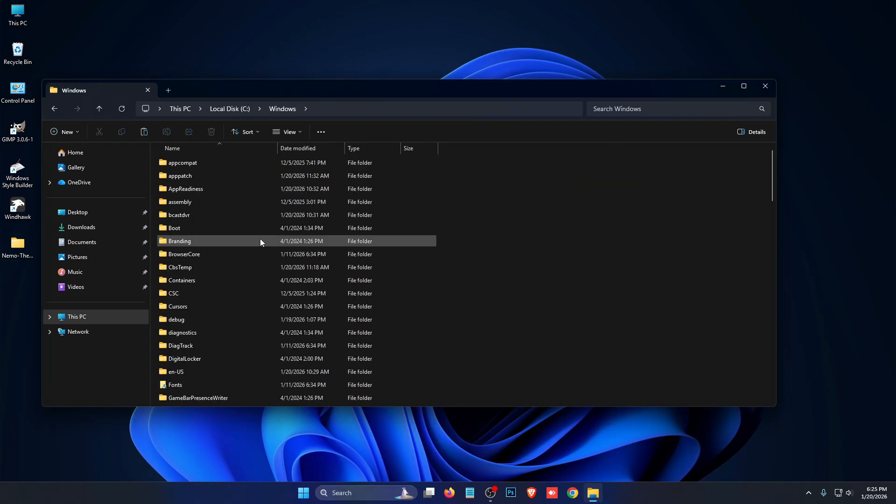
pyautogui.press('r')
pyautogui.press('r')
pyautogui.press('r')
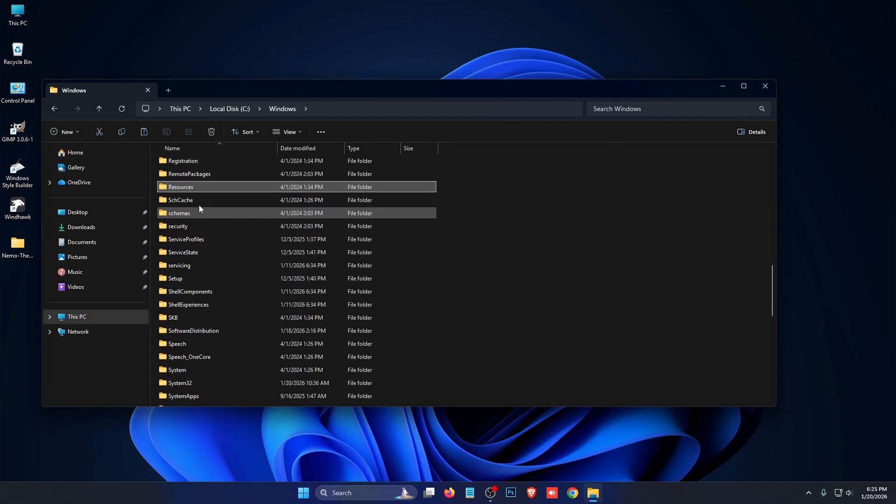
pyautogui.doubleClick(187, 187)
pyautogui.doubleClick(190, 176)
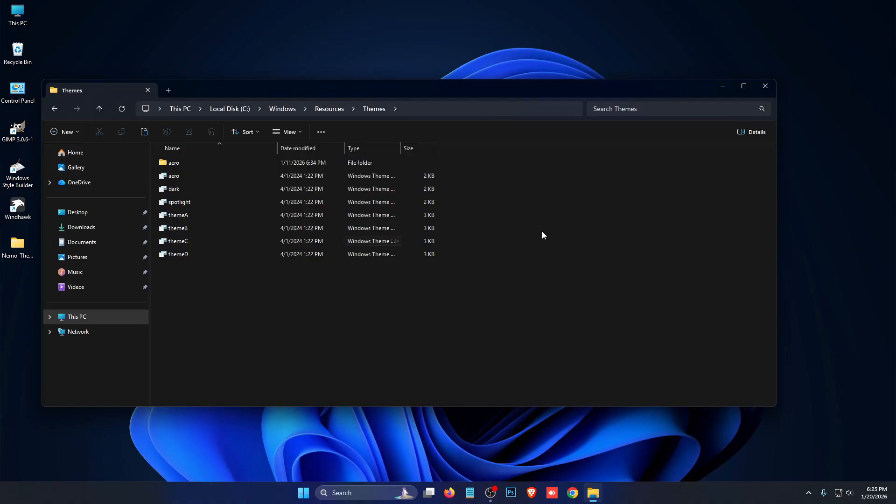
pyautogui.rightClick(513, 220)
pyautogui.click(524, 233)
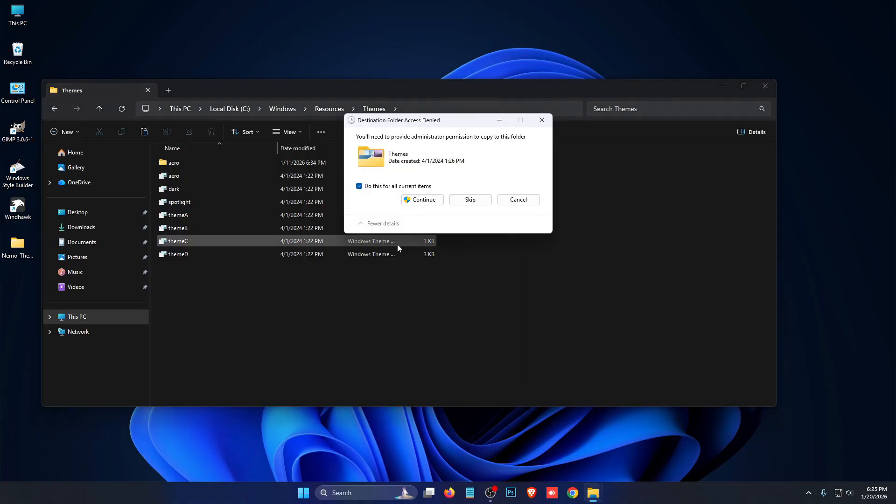
pyautogui.click(422, 199)
pyautogui.click(766, 86)
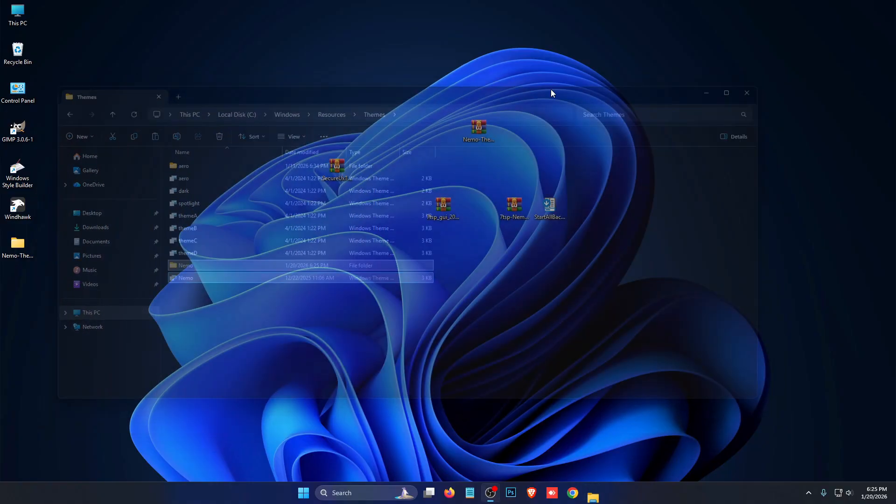
# - Run ThemeTool as administrator from the SecureUxTheme-amd64 folder on C: and accept the warranty disclaimer
pyautogui.doubleClick(29, 18)
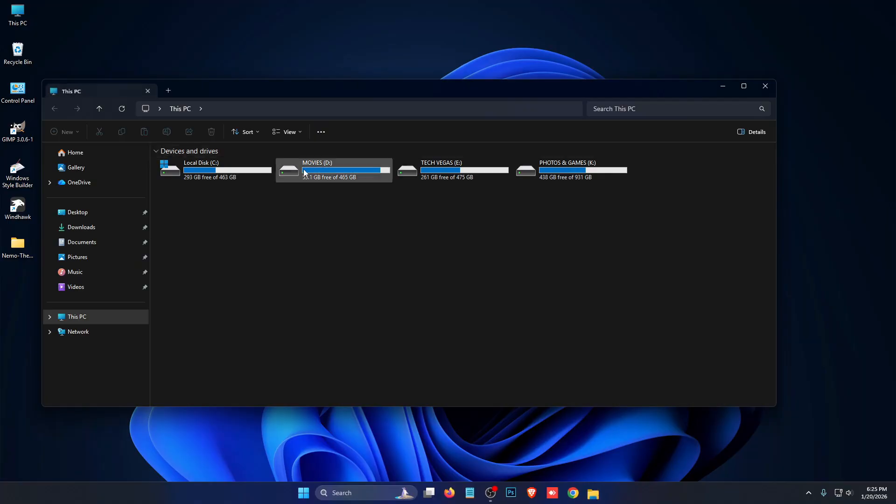
pyautogui.doubleClick(178, 166)
pyautogui.click(538, 185)
pyautogui.doubleClick(538, 184)
pyautogui.doubleClick(197, 164)
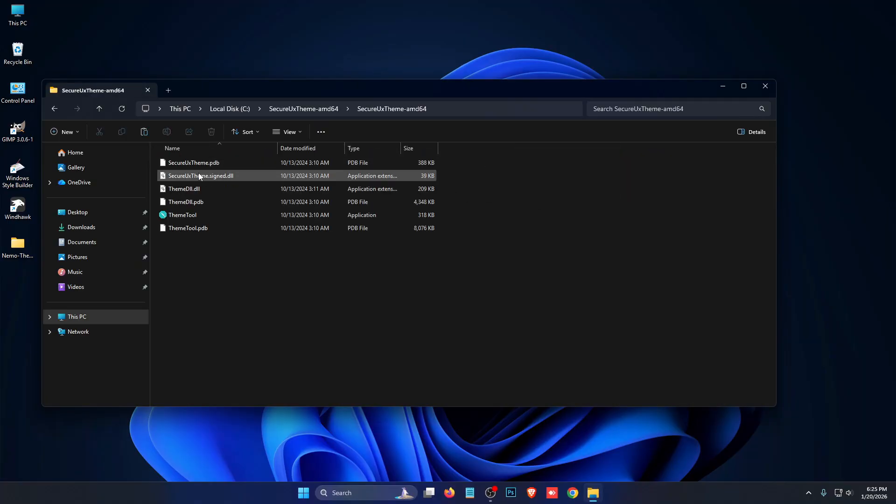
pyautogui.rightClick(175, 214)
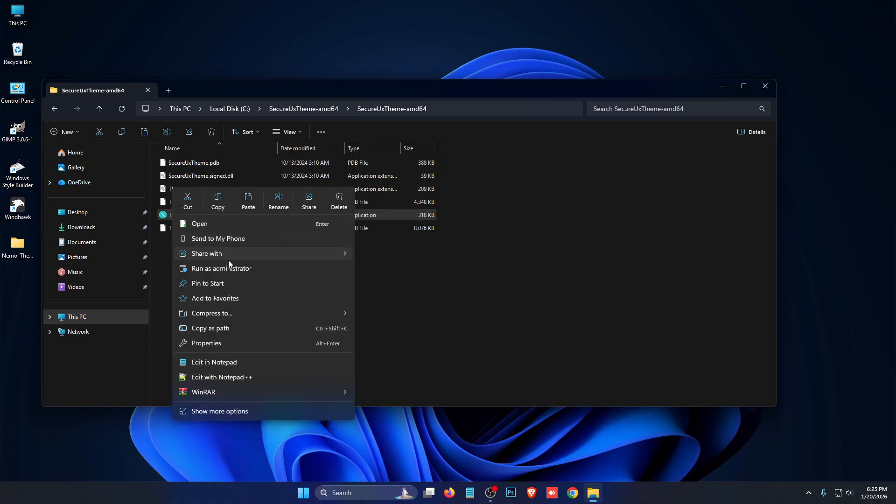
pyautogui.click(234, 270)
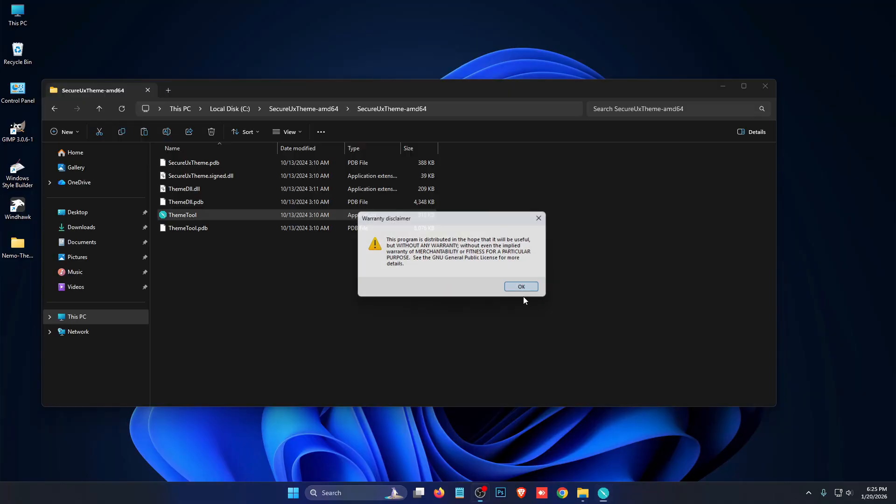
pyautogui.click(518, 287)
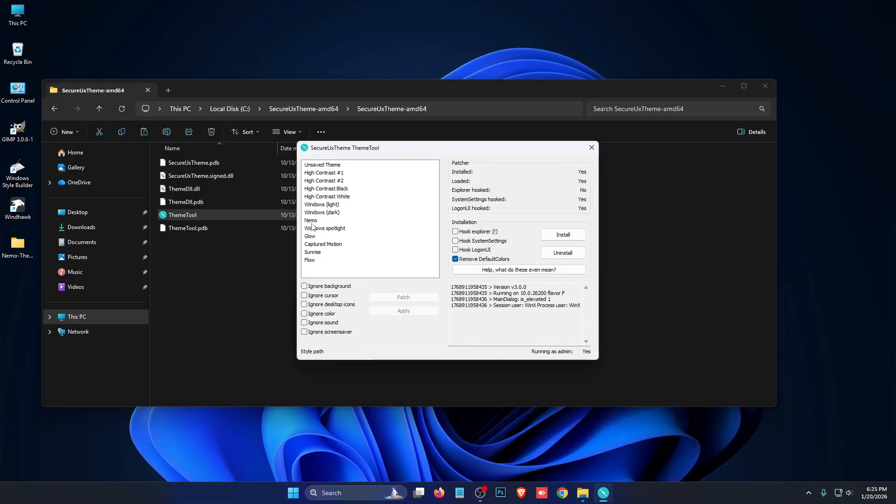
# - Patch and apply the Nemo theme in ThemeTool, and close the tool and the folder window
pyautogui.click(311, 221)
pyautogui.click(417, 313)
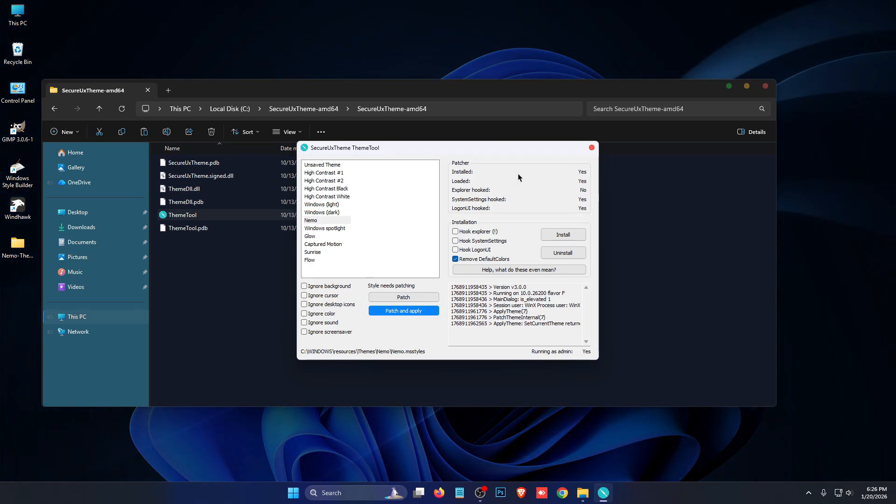
pyautogui.click(592, 148)
pyautogui.click(765, 88)
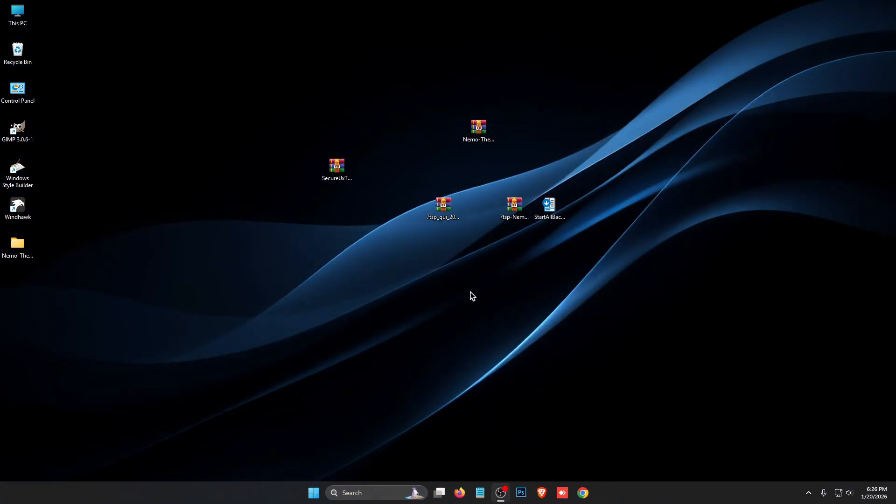
# - Install StartAllBack for the current user account only and close its configuration window without picking a theme
pyautogui.doubleClick(559, 214)
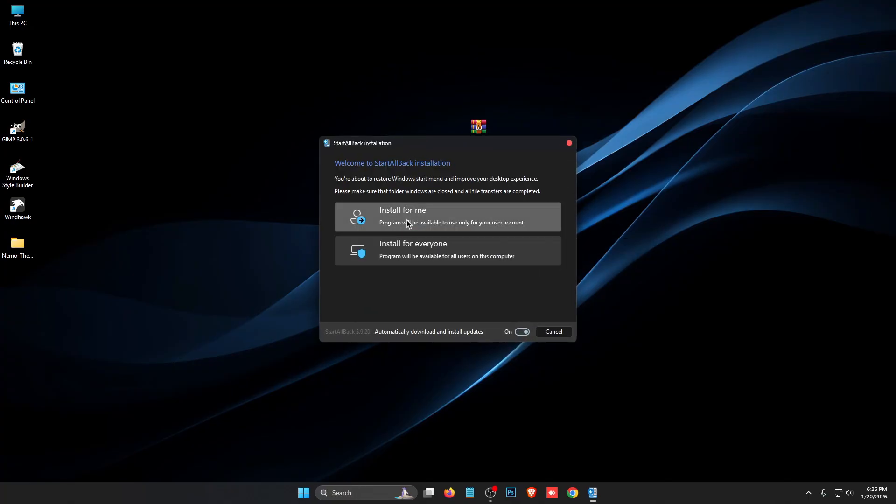
pyautogui.click(433, 224)
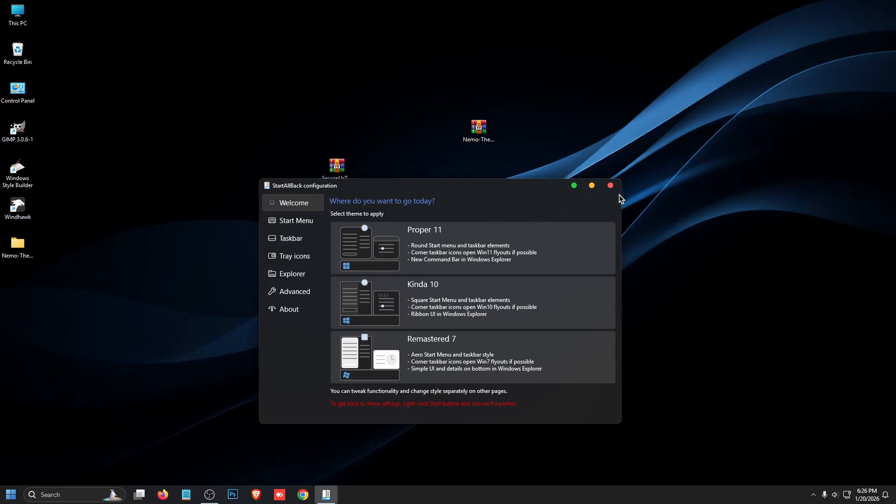
pyautogui.click(614, 184)
# - Turn off the enhanced classic taskbar and the enhanced classic start menu in the StartAllBack configuration
pyautogui.rightClick(430, 493)
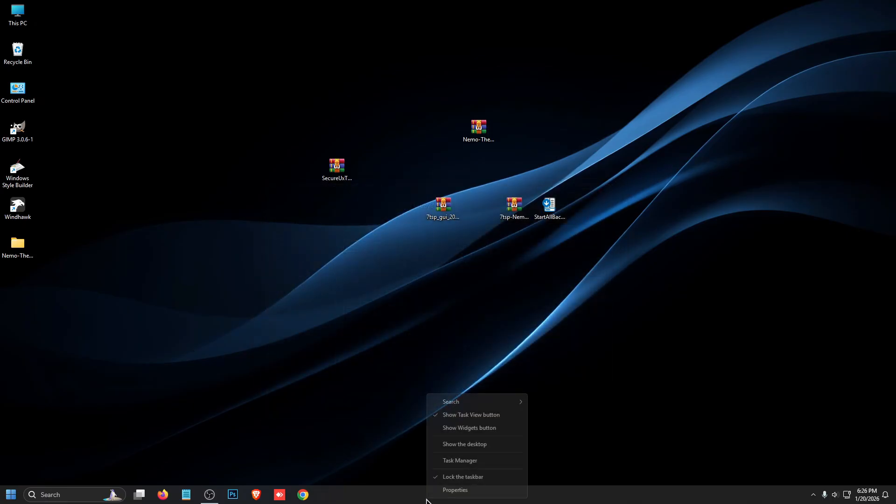
pyautogui.click(455, 490)
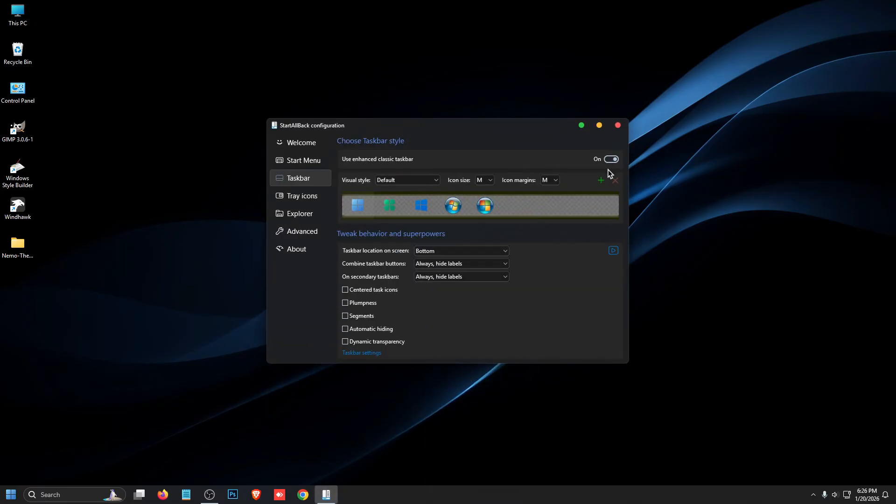
pyautogui.click(613, 159)
pyautogui.click(600, 184)
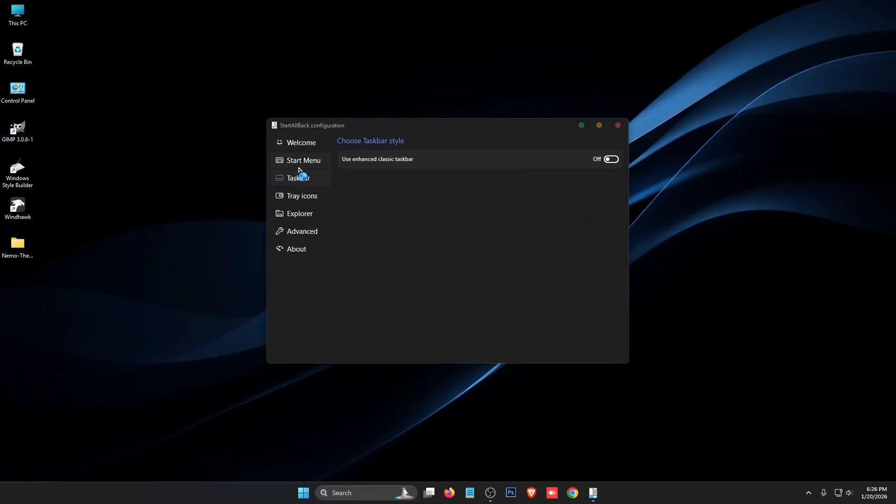
pyautogui.click(300, 162)
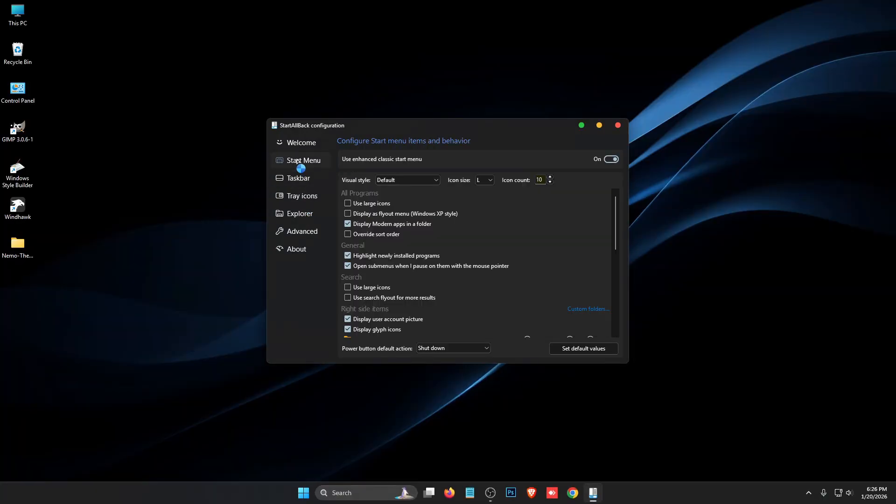
pyautogui.click(611, 159)
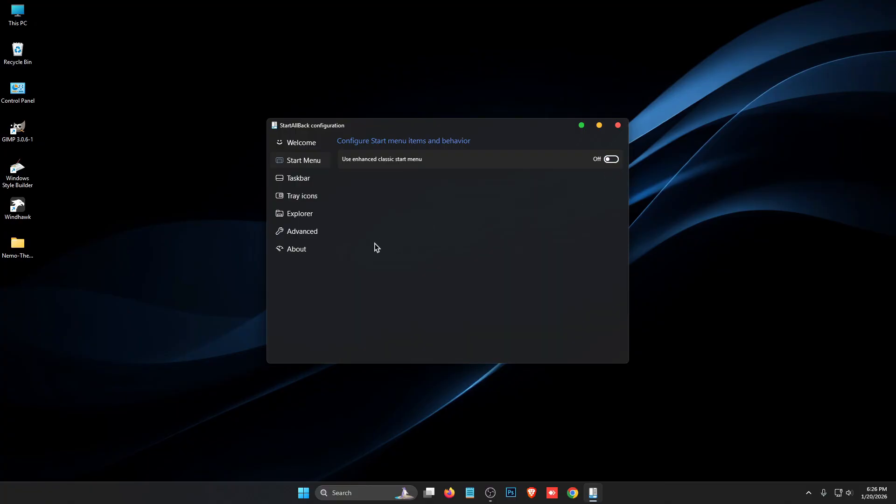
# - Set the Explorer style to Win7 Command Bar in the StartAllBack configuration and close it
pyautogui.click(304, 217)
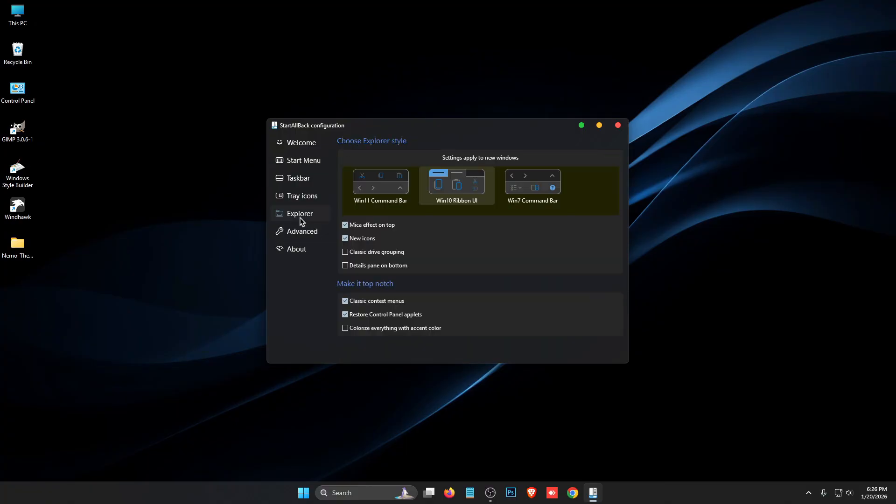
pyautogui.click(540, 202)
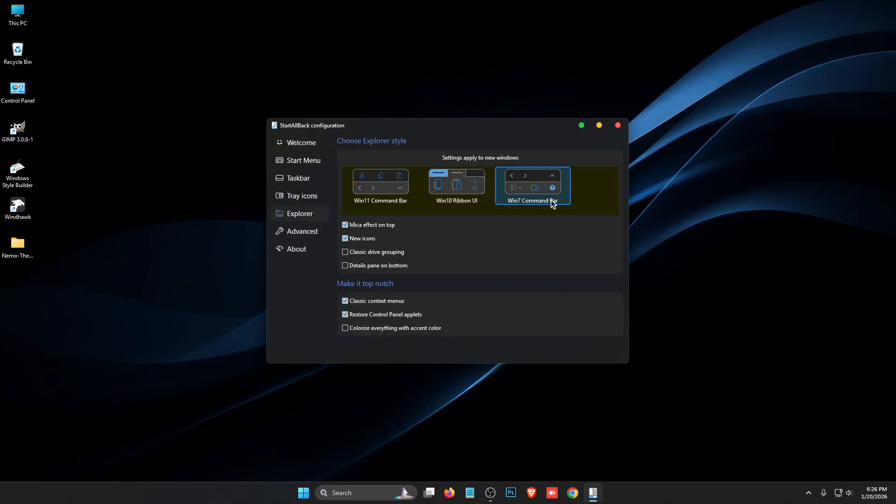
pyautogui.click(618, 126)
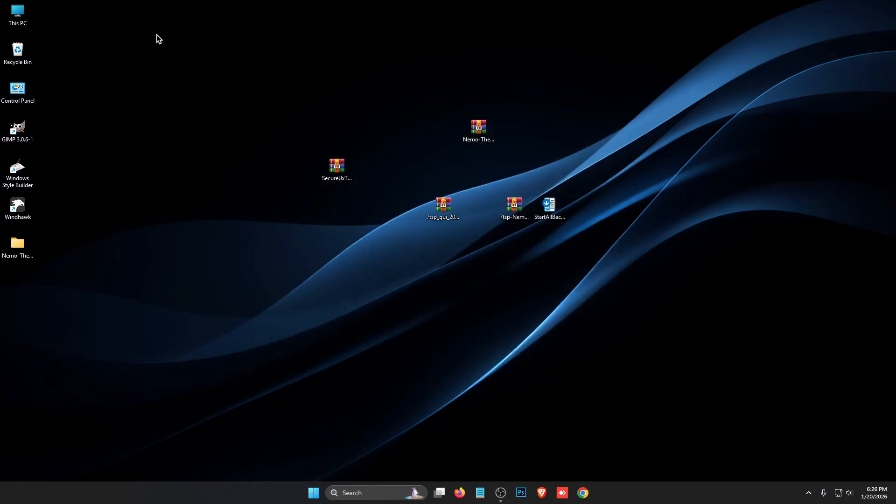
# - Open This PC to examine the Explorer window's new style and close it
pyautogui.doubleClick(18, 13)
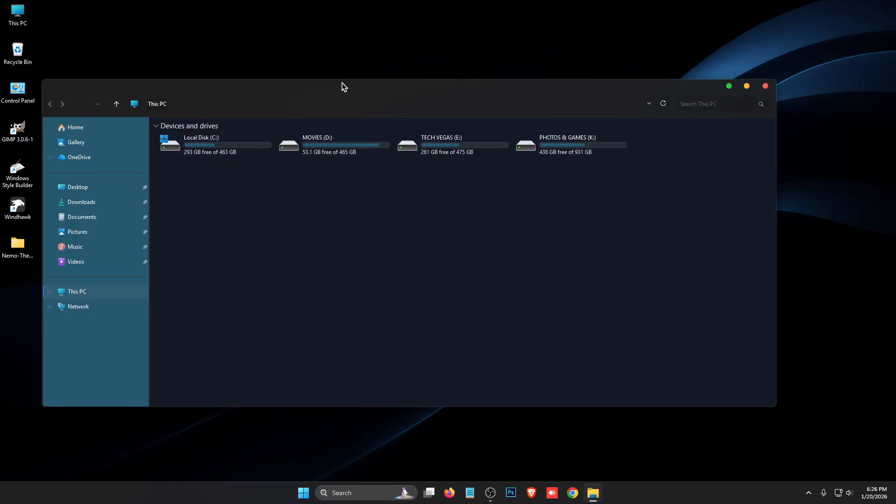
pyautogui.moveTo(341, 83); pyautogui.dragTo(384, 83)
pyautogui.click(808, 86)
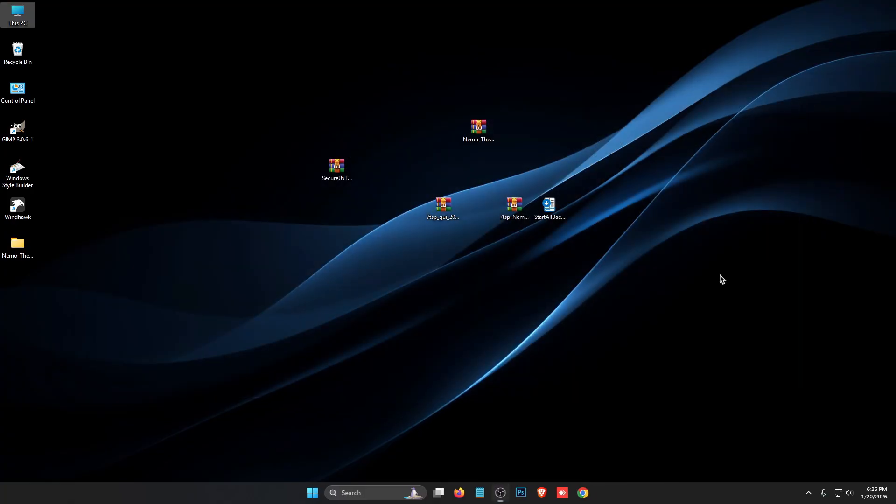
# - Move the 7tsp_gui_2019_edition_by_devillnside_ddb5026 archive beside the SecureUxTheme archive and extract it into its own folder on the desktop
pyautogui.click(458, 227)
pyautogui.moveTo(446, 212); pyautogui.dragTo(410, 173)
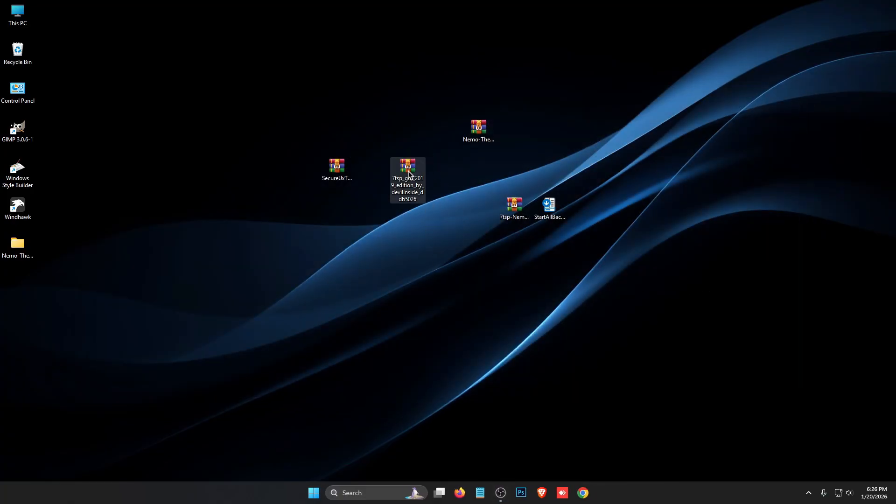
pyautogui.rightClick(409, 173)
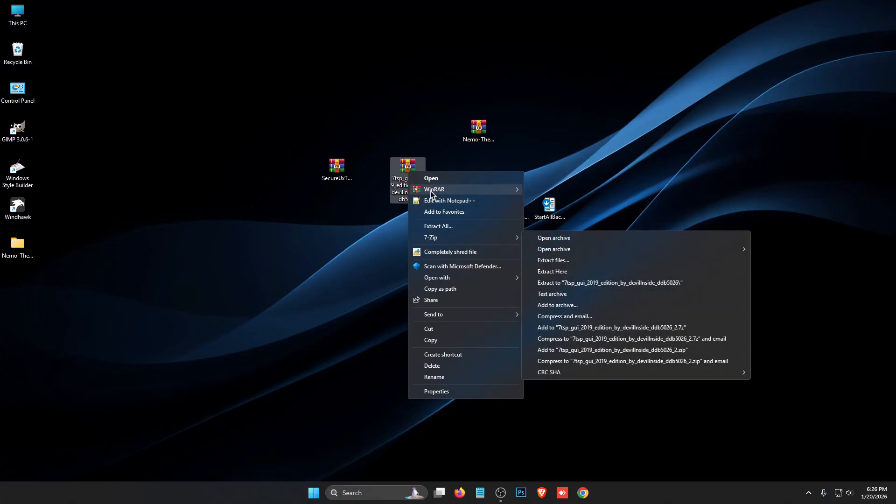
pyautogui.moveTo(509, 190)
pyautogui.click(553, 201)
pyautogui.click(472, 350)
# - Rename the .ee file in the extracted 7tsp GUI folder to 7tsp GUI v0.6(2019).exe, accept the extension change, and close the folder
pyautogui.doubleClick(18, 282)
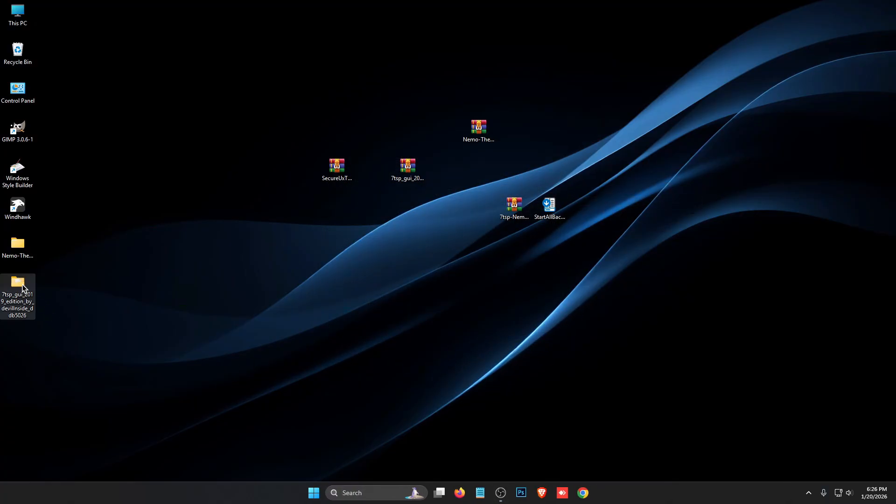
pyautogui.click(247, 139)
pyautogui.rightClick(247, 136)
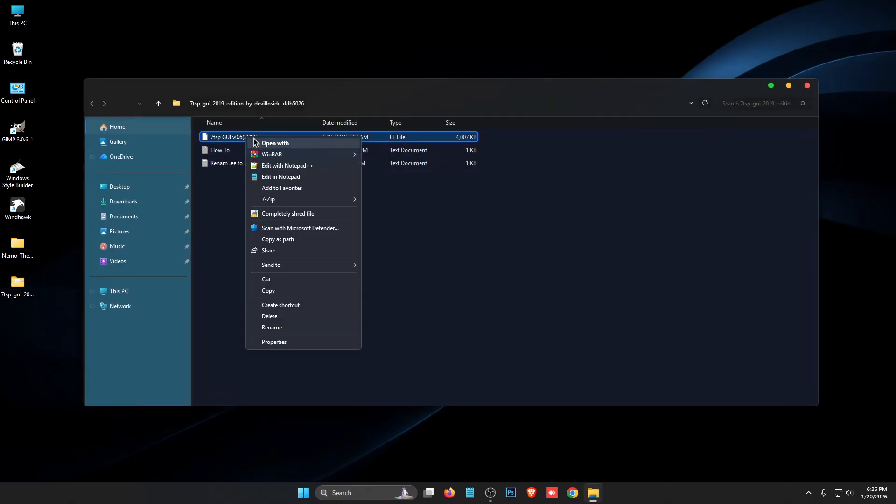
pyautogui.click(273, 327)
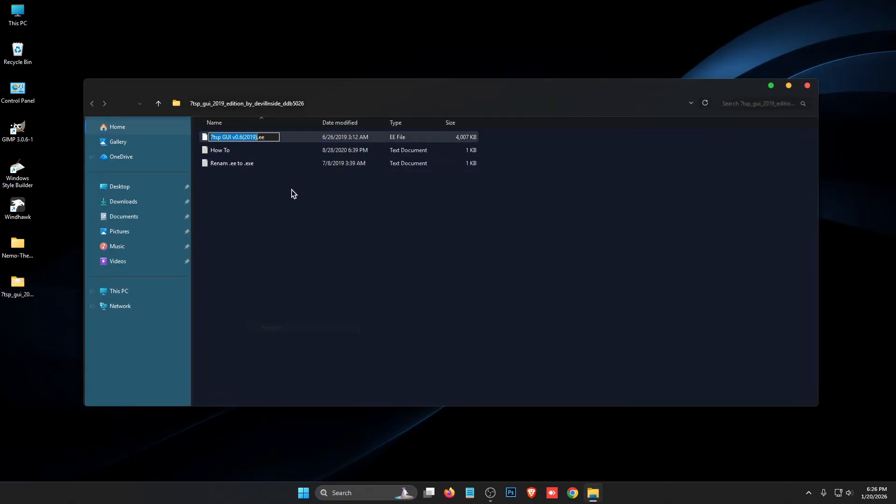
pyautogui.click(262, 139)
pyautogui.write('x')
pyautogui.press('Return')
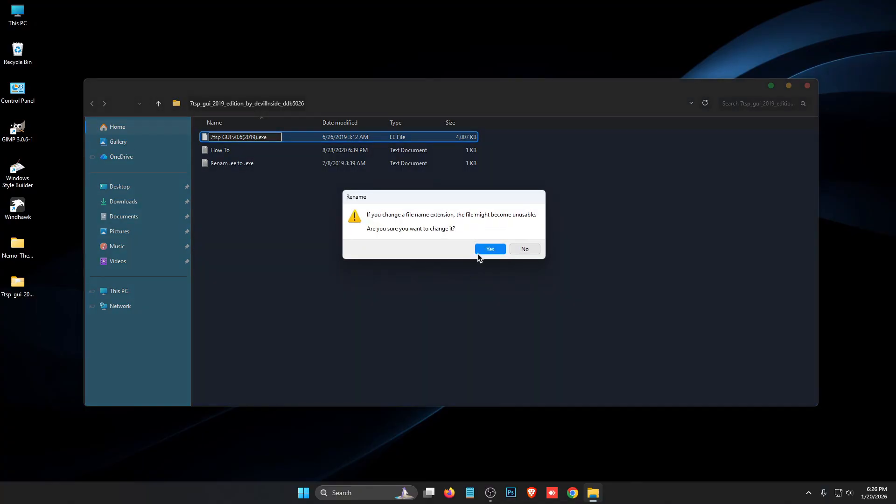
pyautogui.click(487, 248)
pyautogui.click(807, 86)
# - Move the 7tsp-Nemo-Icon-Pack archive beside the Nemo theme archive and extract it into its own folder on the desktop
pyautogui.moveTo(515, 208); pyautogui.dragTo(563, 122)
pyautogui.rightClick(553, 128)
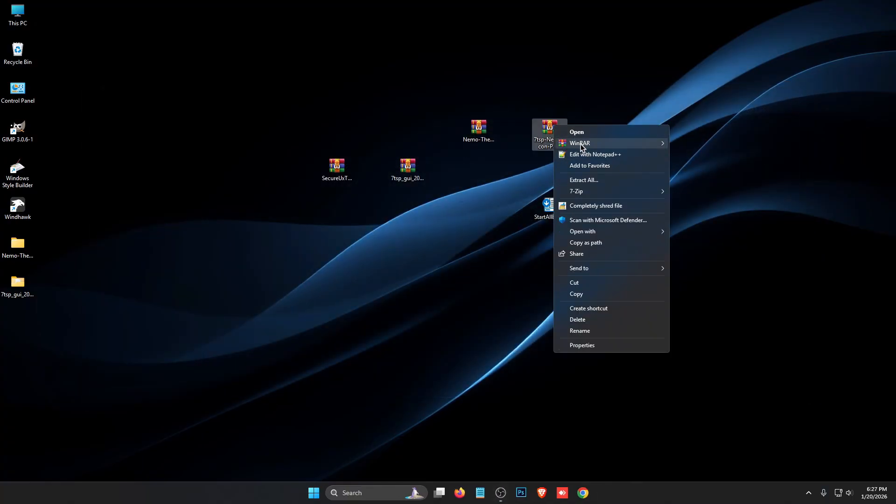
pyautogui.moveTo(630, 144)
pyautogui.click(700, 155)
pyautogui.click(473, 352)
# - Rename the file in the extracted 7tsp Nemo Icon Pack folder to 7TSP Nemo Icon Pack.7z and close the folder
pyautogui.doubleClick(18, 322)
pyautogui.doubleClick(245, 143)
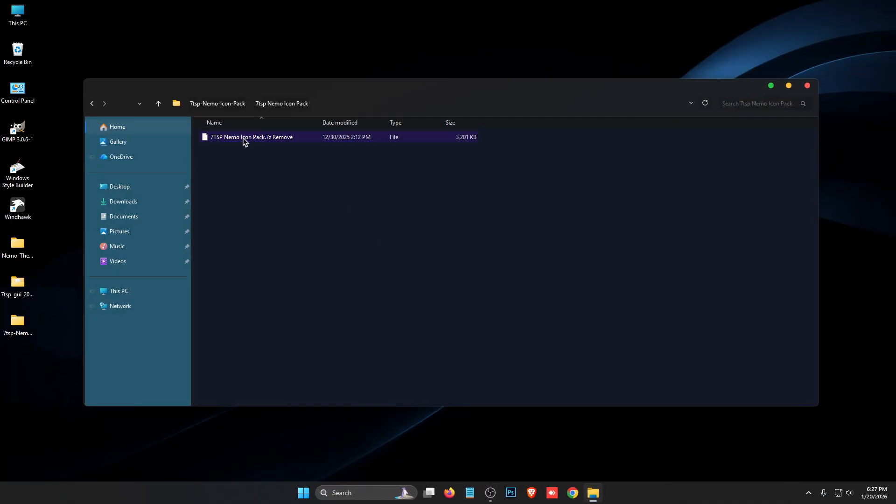
pyautogui.rightClick(258, 142)
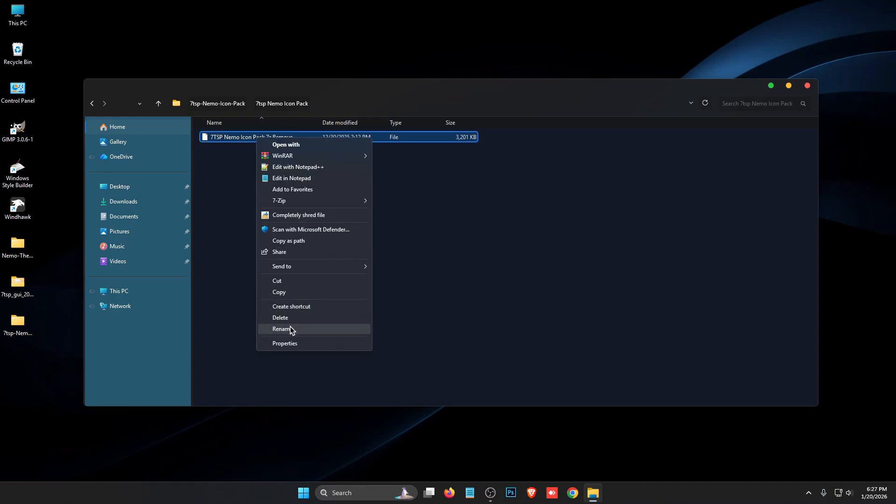
pyautogui.click(295, 327)
pyautogui.press('BackSpace')
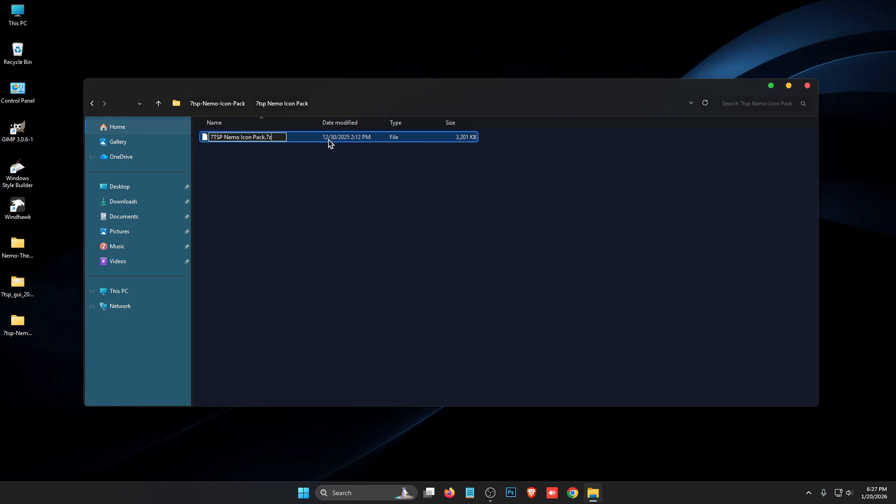
pyautogui.click(304, 250)
pyautogui.click(810, 84)
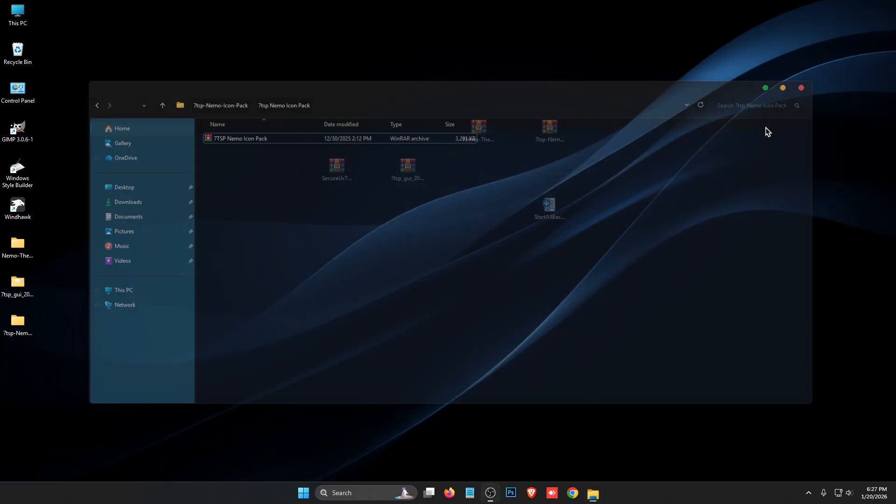
# - Run 7tsp GUI v0.6(2019) as administrator from its extracted desktop folder
pyautogui.doubleClick(17, 282)
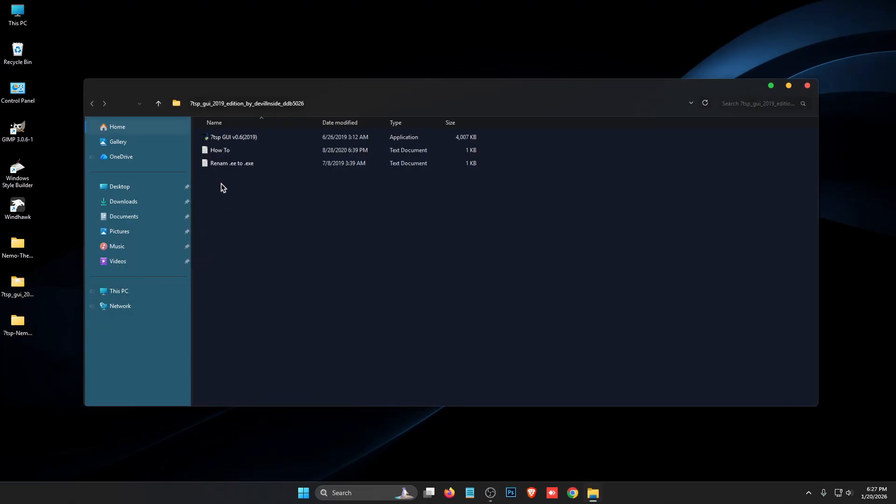
pyautogui.rightClick(225, 138)
pyautogui.click(265, 155)
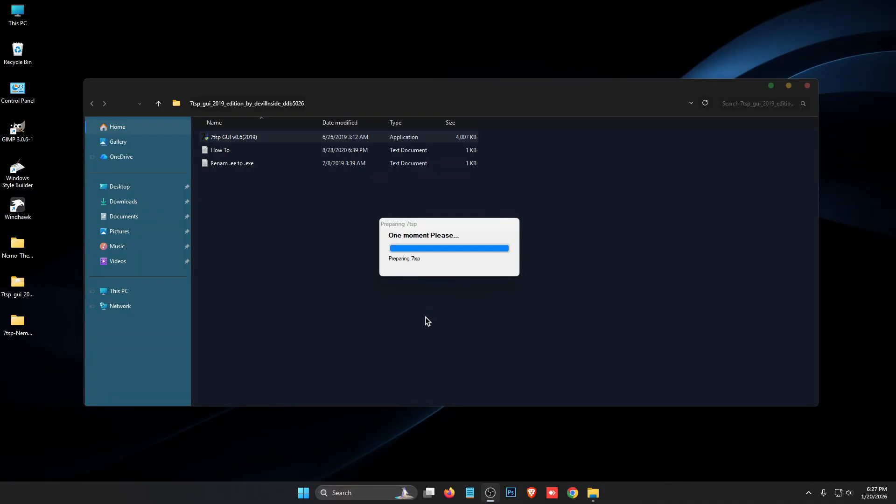
# - Add 7TSP Nemo Icon Pack.7z from the 7tsp-Nemo-Icon-Pack desktop folder as a custom pack in the patcher
pyautogui.click(367, 197)
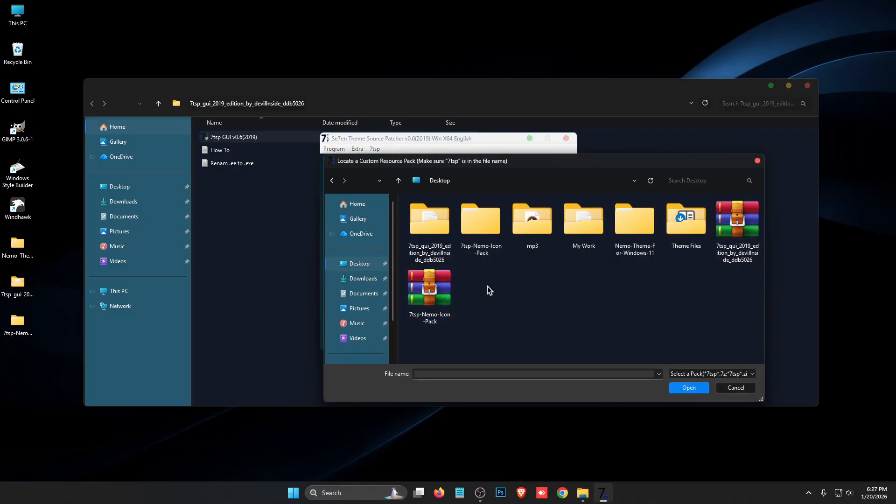
pyautogui.doubleClick(486, 239)
pyautogui.doubleClick(441, 217)
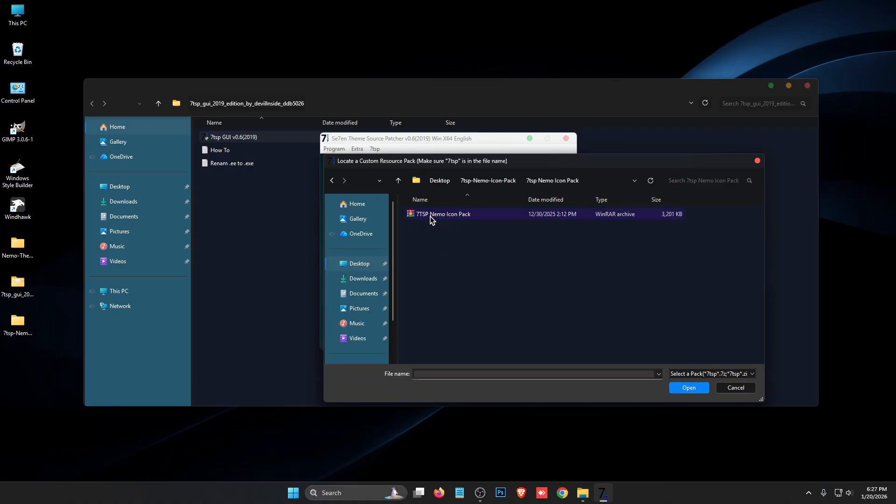
pyautogui.doubleClick(450, 218)
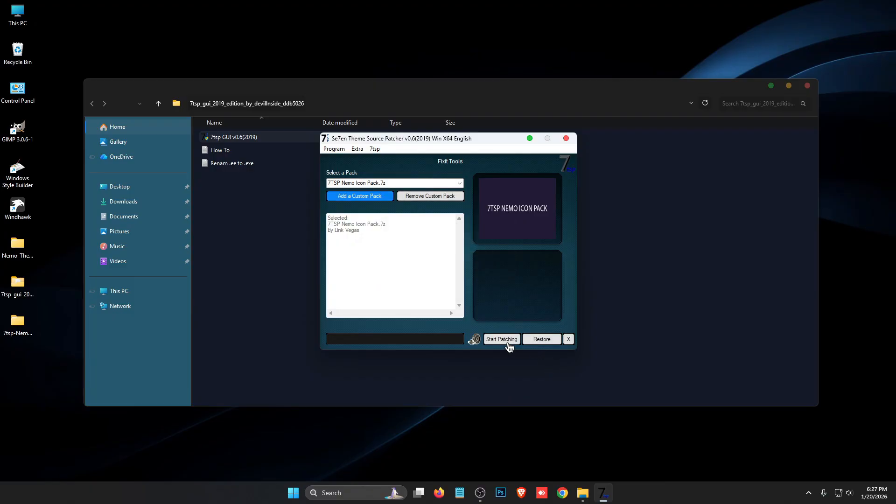
# - Patch the system files with the selected Nemo icon pack and reboot Windows
pyautogui.click(502, 340)
pyautogui.click(448, 295)
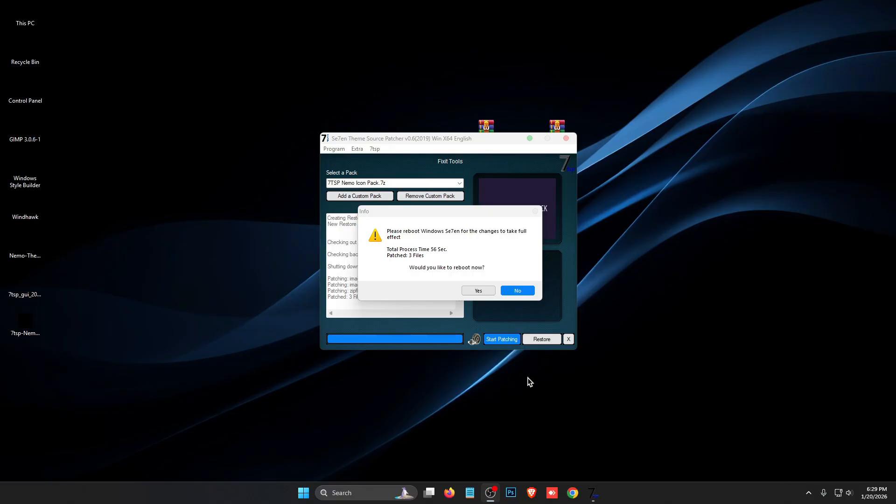
pyautogui.click(478, 290)
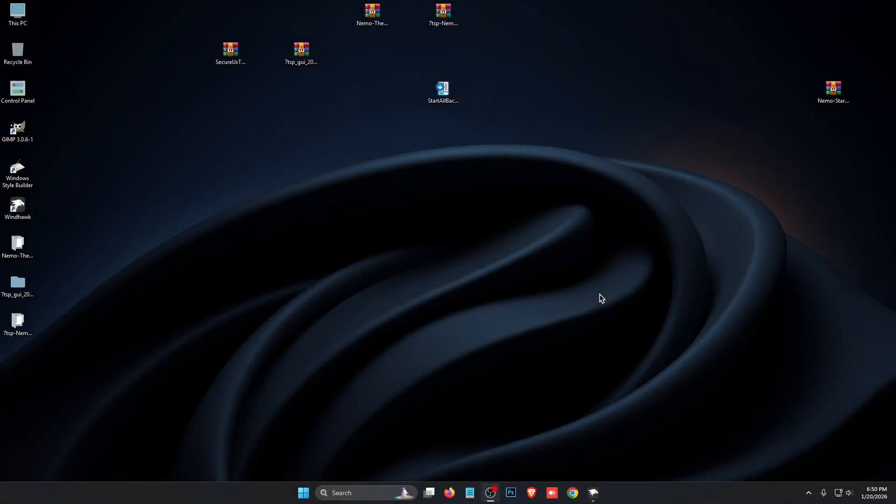
# - Open the Start menu to examine its appearance and close it
pyautogui.click(304, 493)
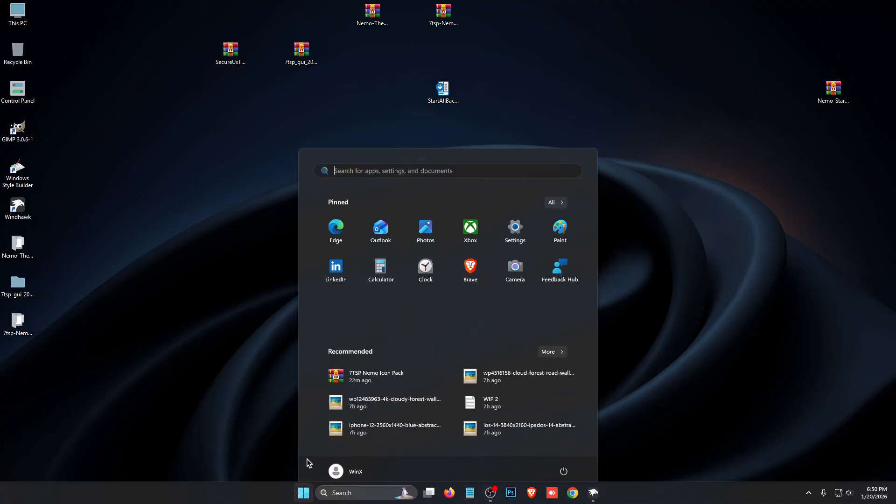
pyautogui.click(228, 415)
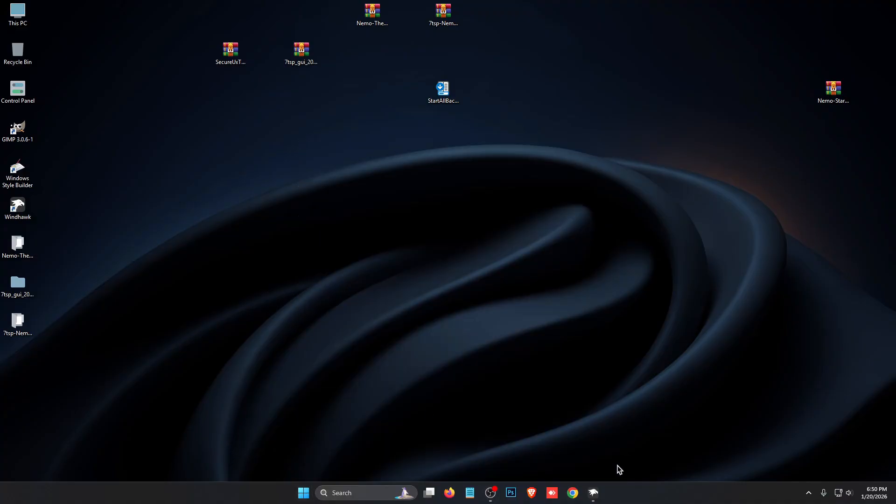
# - Switch to Windhawk, browse for mods, and install the Windows 11 Taskbar Styler mod, accepting the risk
pyautogui.click(594, 493)
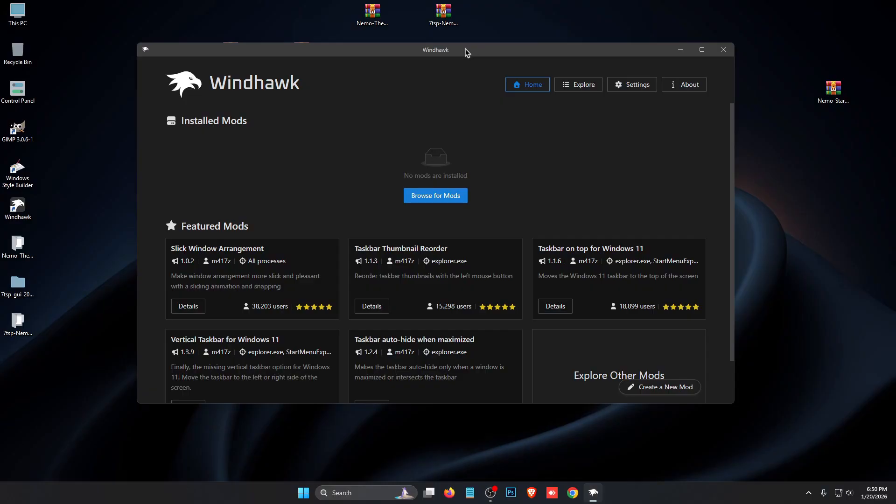
pyautogui.moveTo(466, 52); pyautogui.dragTo(488, 61)
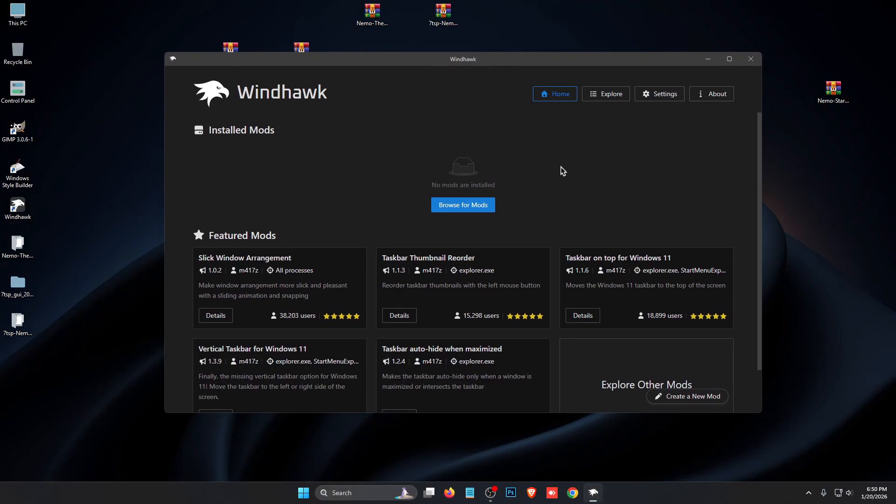
pyautogui.click(469, 210)
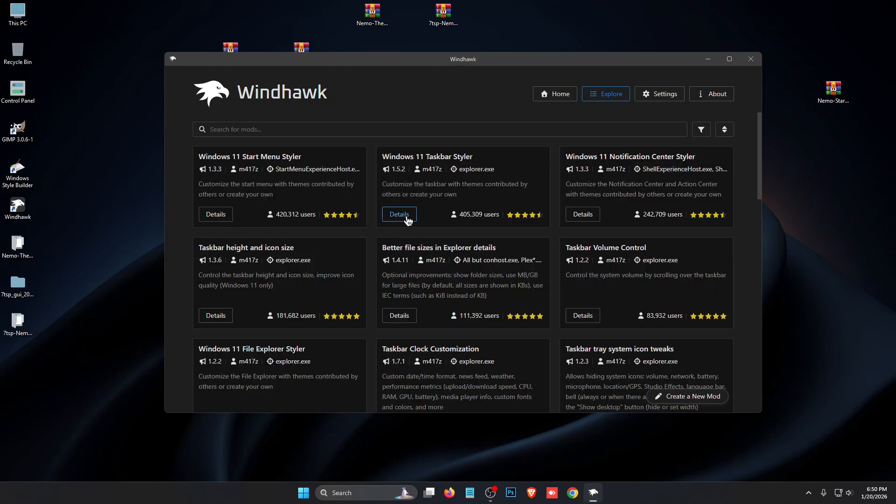
pyautogui.click(399, 215)
pyautogui.click(237, 172)
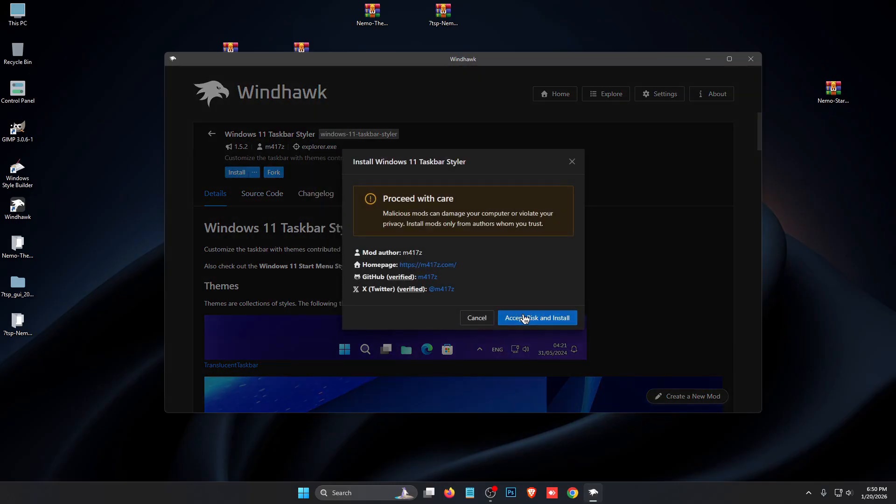
pyautogui.click(524, 319)
# - Move the Windhawk window out of the way and extract the Nemo-Start-Menu-Style-Mods archive into its own folder on the desktop
pyautogui.moveTo(593, 66); pyautogui.dragTo(575, 277)
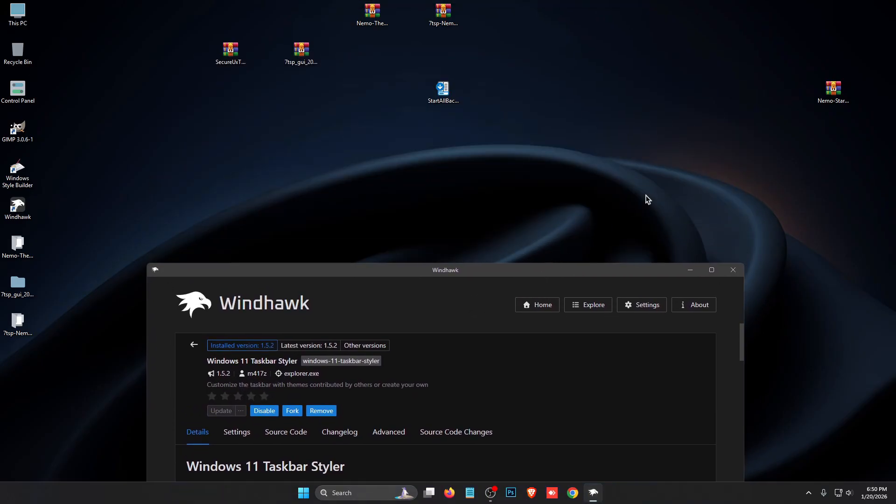
pyautogui.rightClick(836, 101)
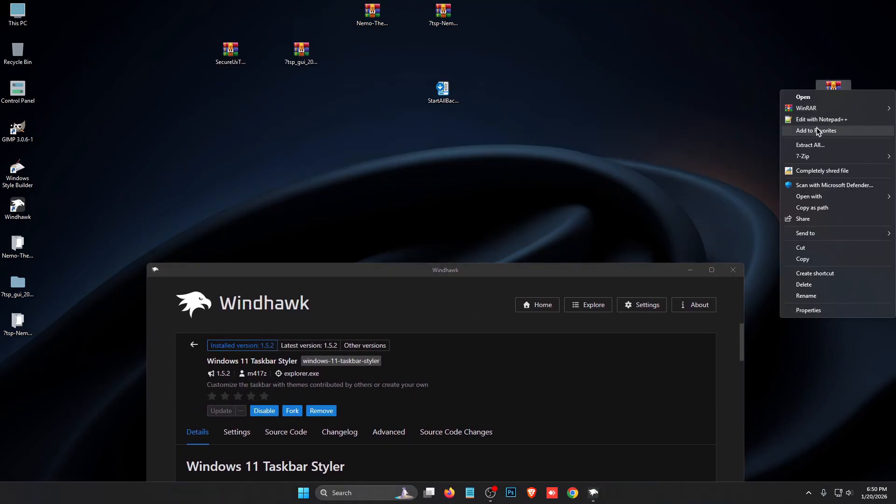
pyautogui.moveTo(812, 108)
pyautogui.click(669, 121)
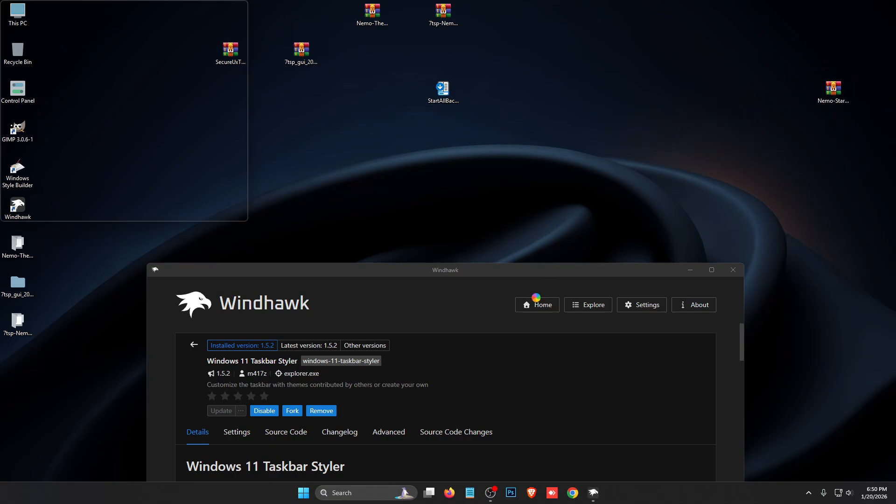
pyautogui.click(471, 355)
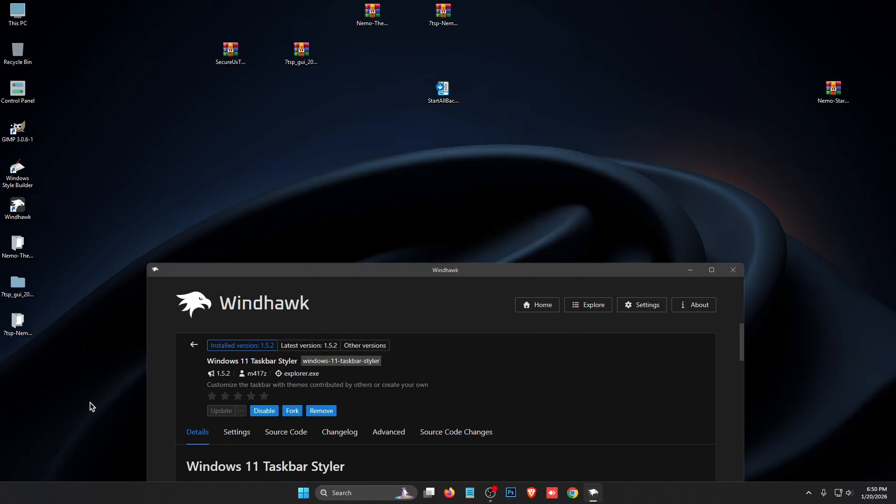
# - Copy the full contents of the Taskbar Style Mods text file from the extracted Nemo-Start-Menu-Style-Mods folder and close both windows
pyautogui.doubleClick(18, 362)
pyautogui.doubleClick(246, 138)
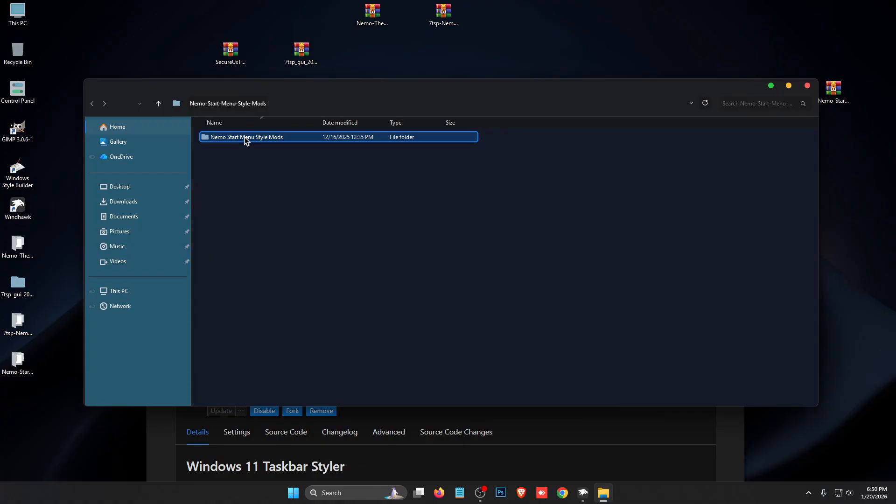
pyautogui.click(224, 164)
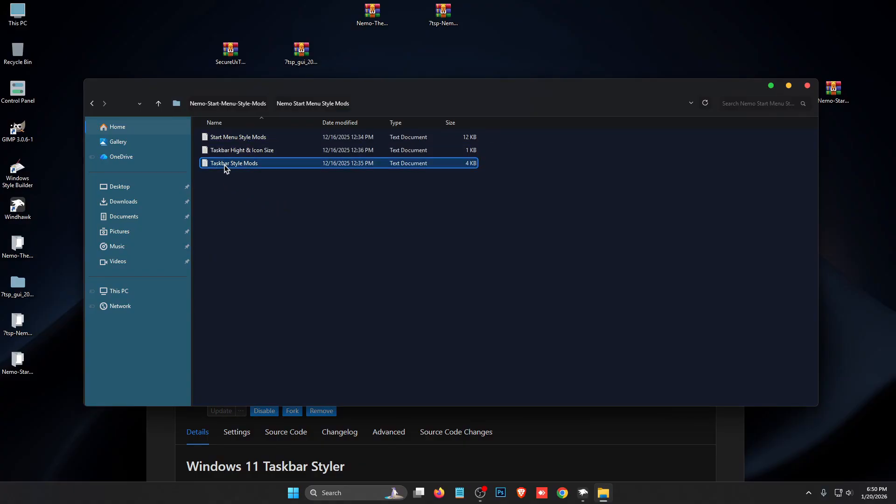
pyautogui.press('Return')
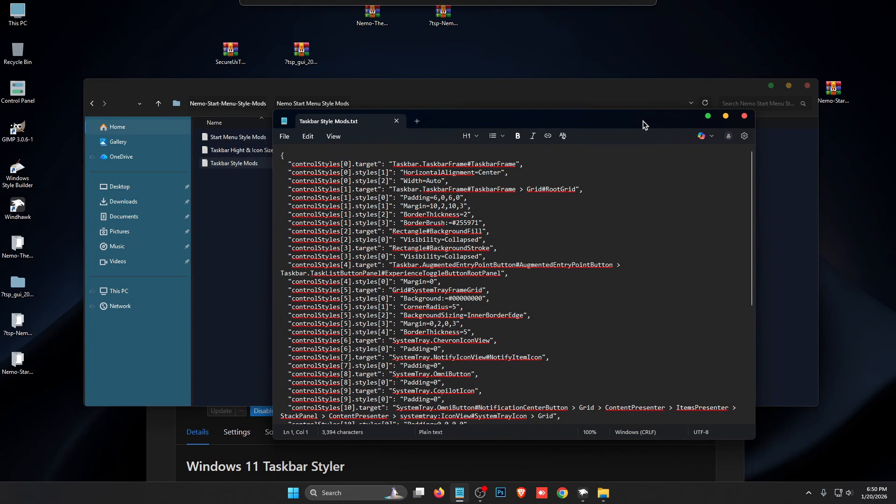
pyautogui.hotkey('ctrl', 'a')
pyautogui.rightClick(438, 189)
pyautogui.click(485, 201)
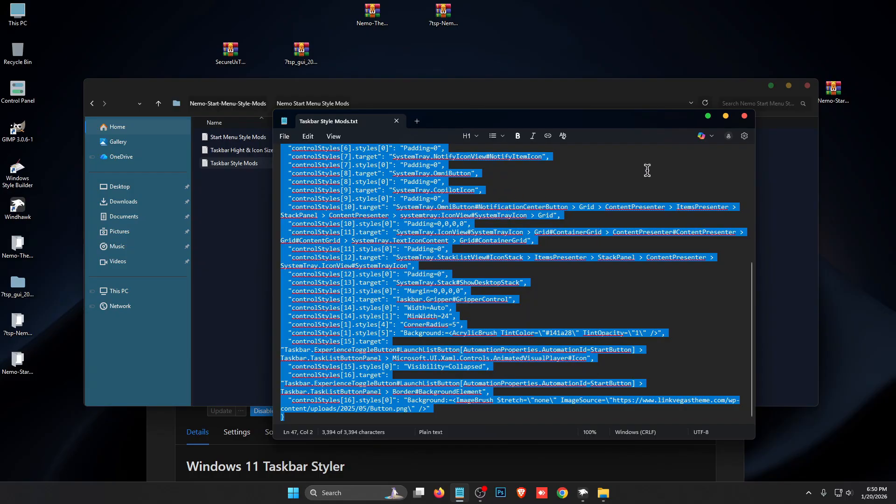
pyautogui.click(743, 116)
pyautogui.click(807, 86)
# - Replace the Windows 11 Taskbar Styler's advanced mod settings in Windhawk with the copied text and save them
pyautogui.moveTo(481, 262); pyautogui.dragTo(524, 111)
pyautogui.click(434, 268)
pyautogui.scroll(-1, 458, 290)
pyautogui.tripleClick(393, 379)
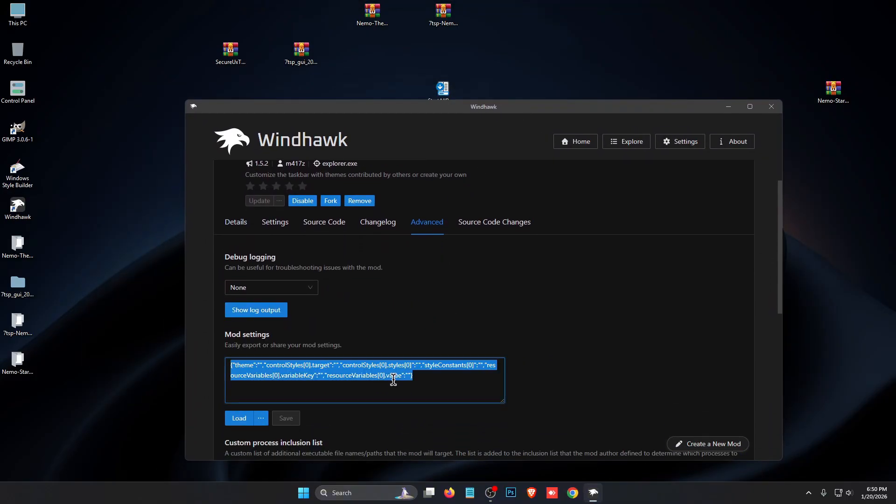
pyautogui.hotkey('ctrl', 'v')
pyautogui.click(286, 417)
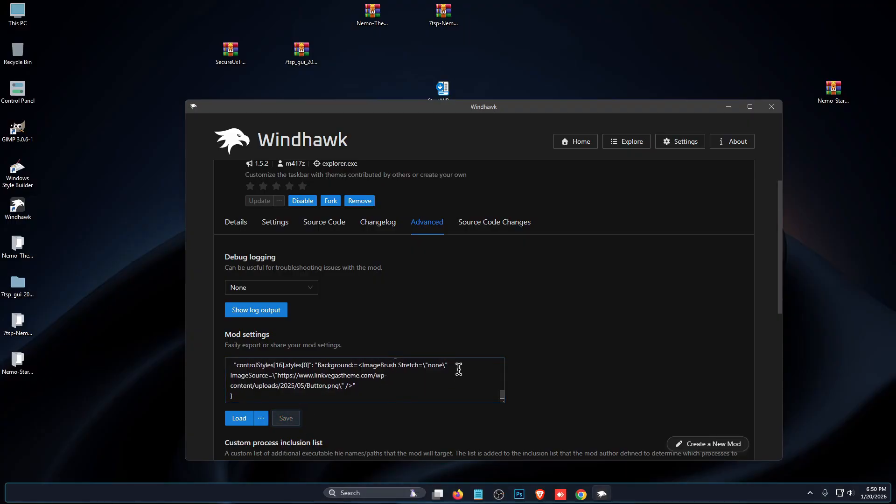
# - Return to the mod list and install the Taskbar height and icon size mod, accepting the risk
pyautogui.scroll(2, 417, 368)
pyautogui.scroll(1, 240, 224)
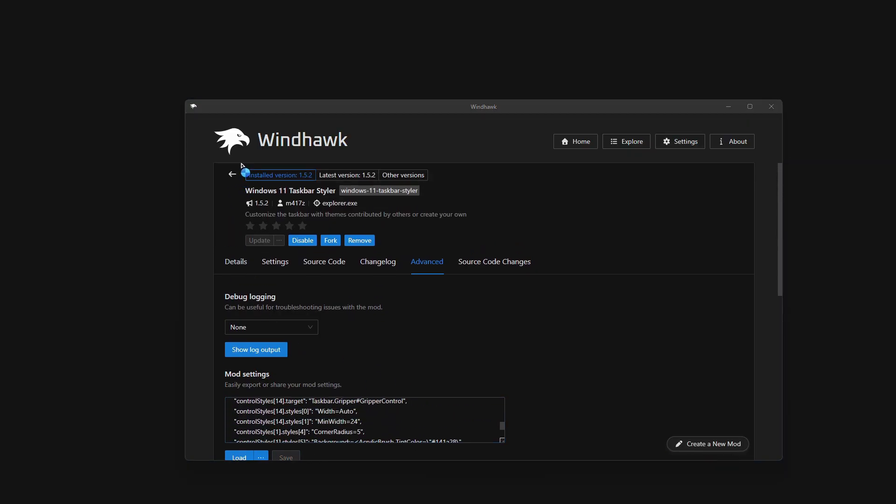
pyautogui.click(231, 183)
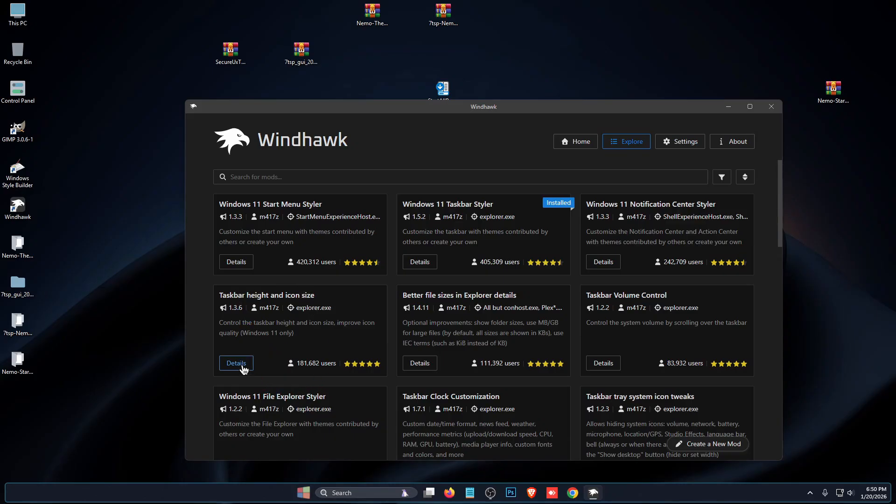
pyautogui.click(243, 367)
pyautogui.click(258, 220)
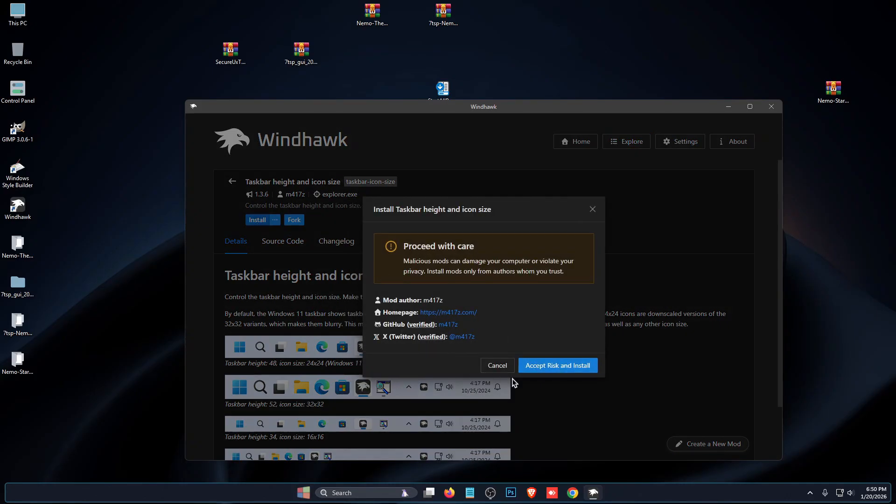
pyautogui.click(570, 369)
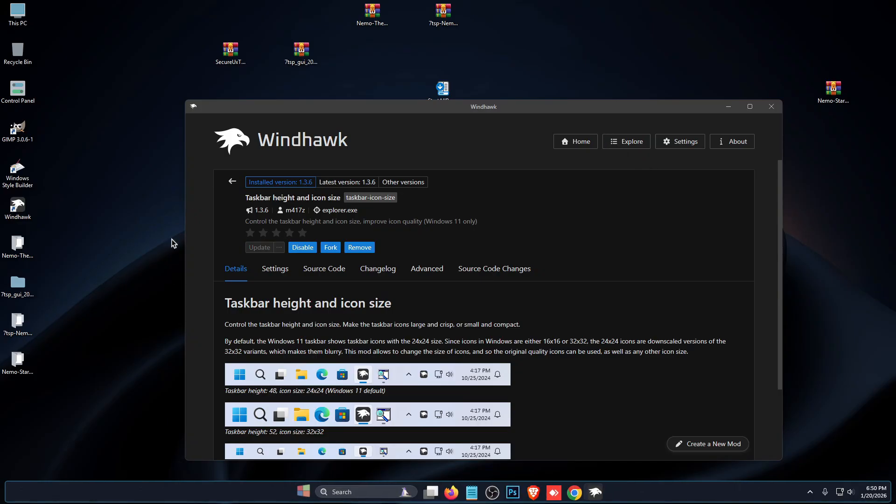
# - Copy all the text of the Taskbar Hight & Icon Size file from the Nemo Start Menu Style Mods folder and close both windows
pyautogui.doubleClick(17, 361)
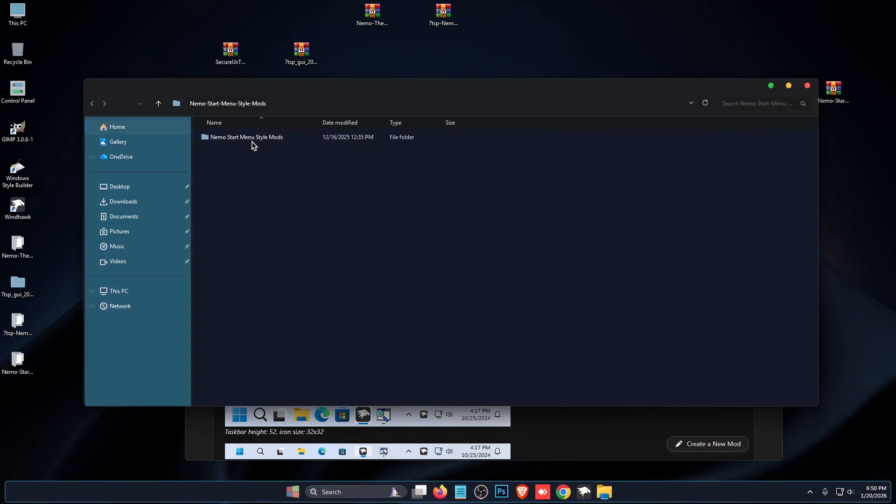
pyautogui.doubleClick(235, 150)
pyautogui.hotkey('ctrl', 'a')
pyautogui.rightClick(349, 181)
pyautogui.click(432, 194)
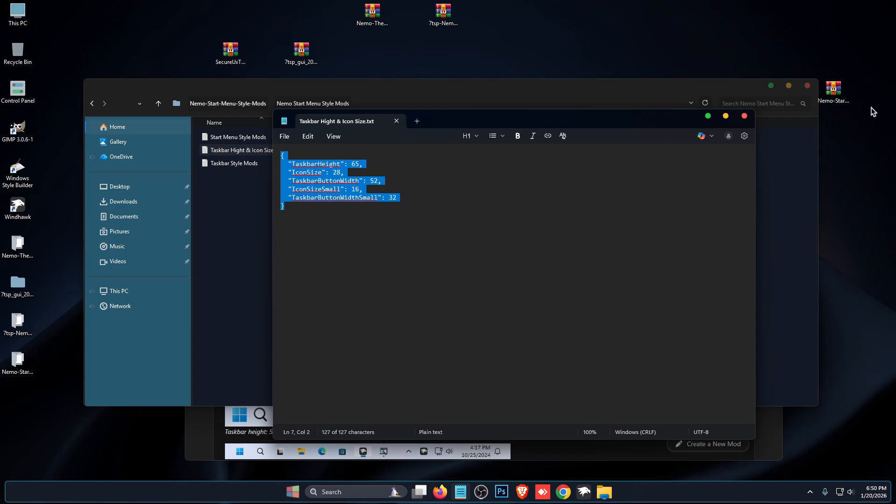
pyautogui.click(745, 116)
pyautogui.click(807, 86)
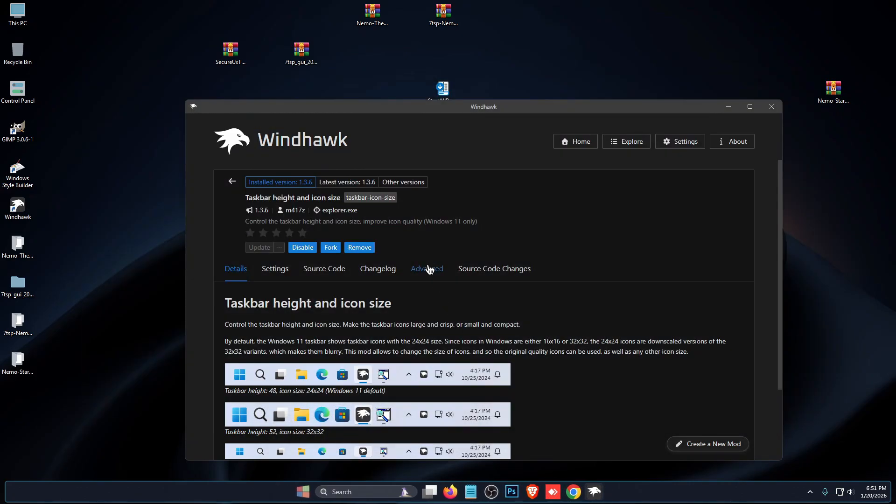
# - Replace the Taskbar height and icon size mod's advanced settings with the copied text and save them
pyautogui.click(427, 269)
pyautogui.click(365, 420)
pyautogui.hotkey('ctrl', 'a')
pyautogui.hotkey('ctrl', 'v')
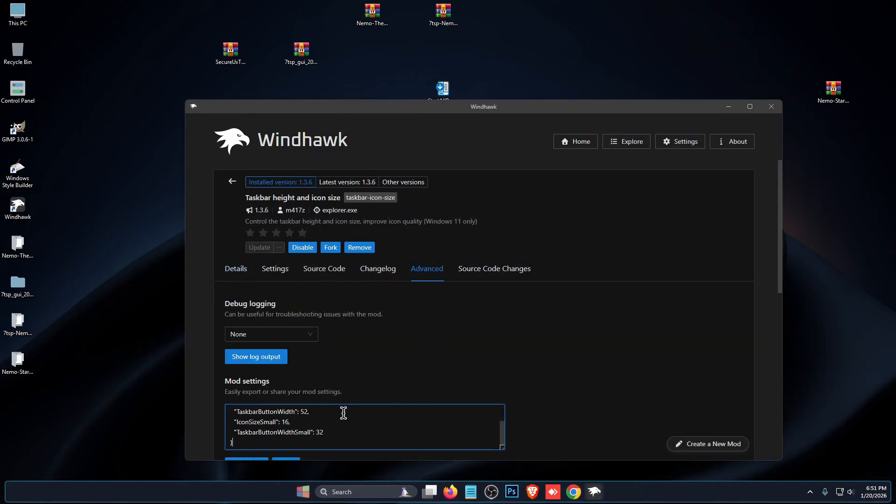
pyautogui.scroll(-2, 472, 372)
pyautogui.click(285, 371)
# - Return to the mod list and install the Windows 11 Start Menu Styler mod, accepting the risk
pyautogui.scroll(2, 572, 326)
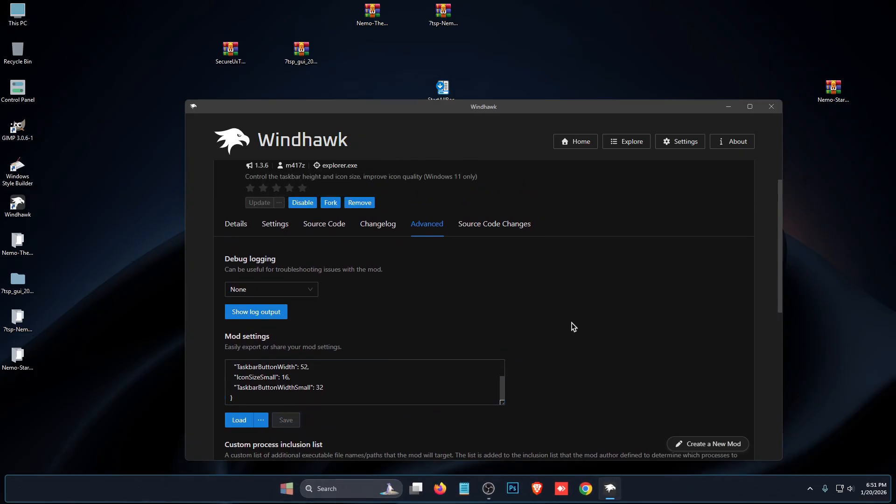
pyautogui.click(233, 182)
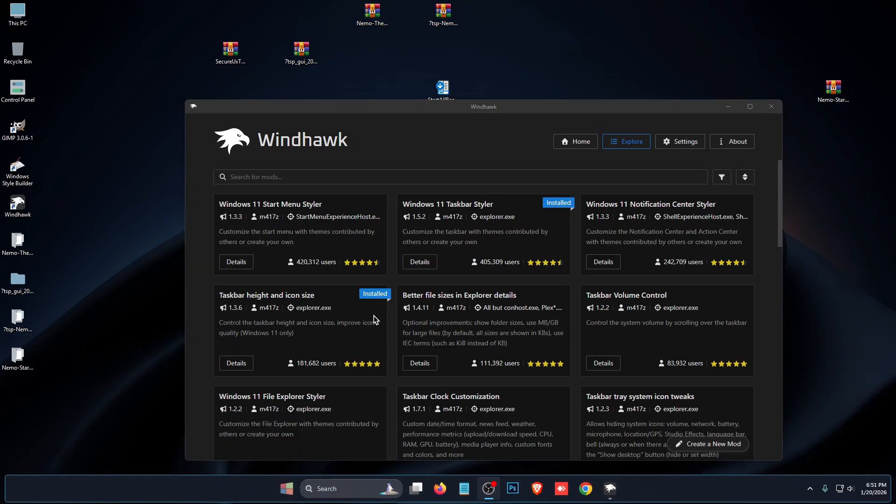
pyautogui.click(245, 269)
pyautogui.click(258, 219)
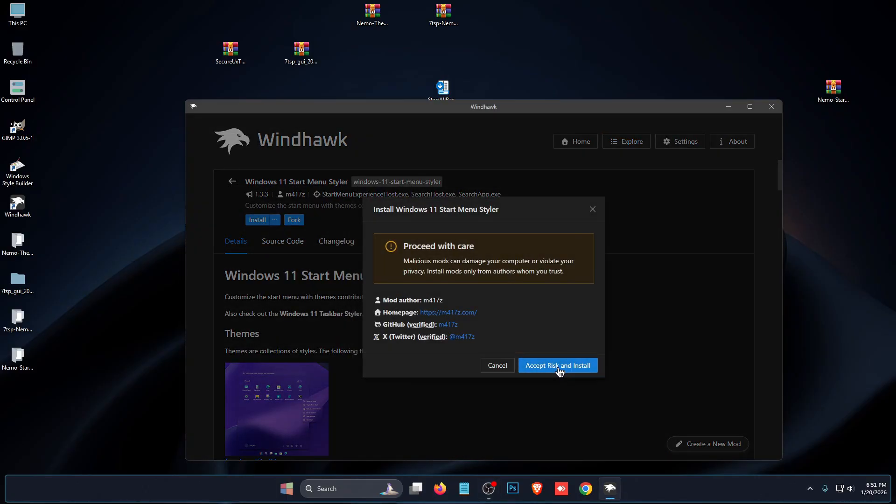
pyautogui.click(558, 366)
# - Copy the full contents of the Start Menu Style Mods text file from the Nemo Start Menu Style Mods folder and close both windows
pyautogui.moveTo(410, 150); pyautogui.dragTo(100, 392)
pyautogui.doubleClick(18, 357)
pyautogui.doubleClick(247, 137)
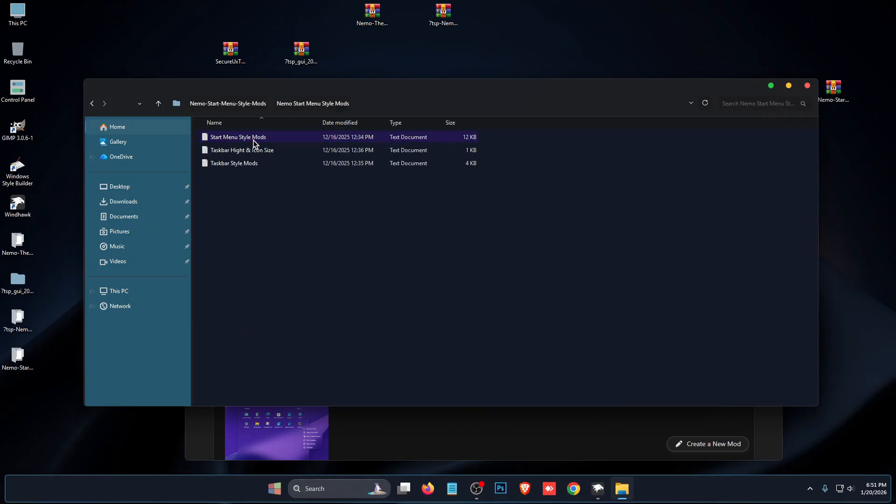
pyautogui.doubleClick(243, 138)
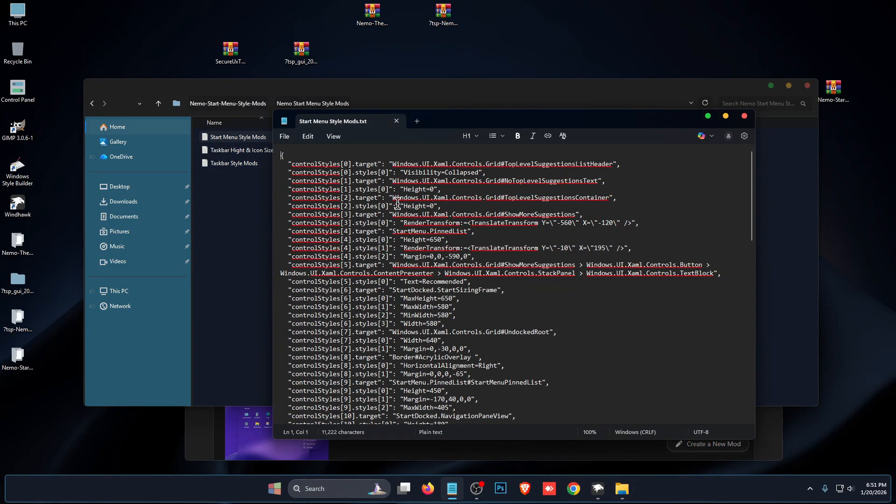
pyautogui.hotkey('ctrl', 'a')
pyautogui.rightClick(396, 201)
pyautogui.click(449, 213)
pyautogui.click(745, 116)
pyautogui.click(807, 86)
# - Replace the Windows 11 Start Menu Styler's advanced mod settings with the copied text and save them
pyautogui.click(426, 266)
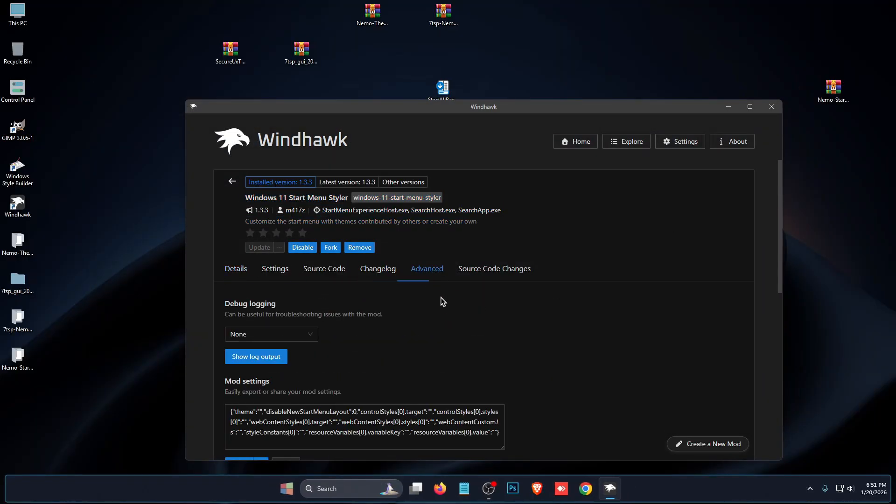
pyautogui.scroll(-3, 406, 336)
pyautogui.tripleClick(350, 340)
pyautogui.hotkey('ctrl', 'v')
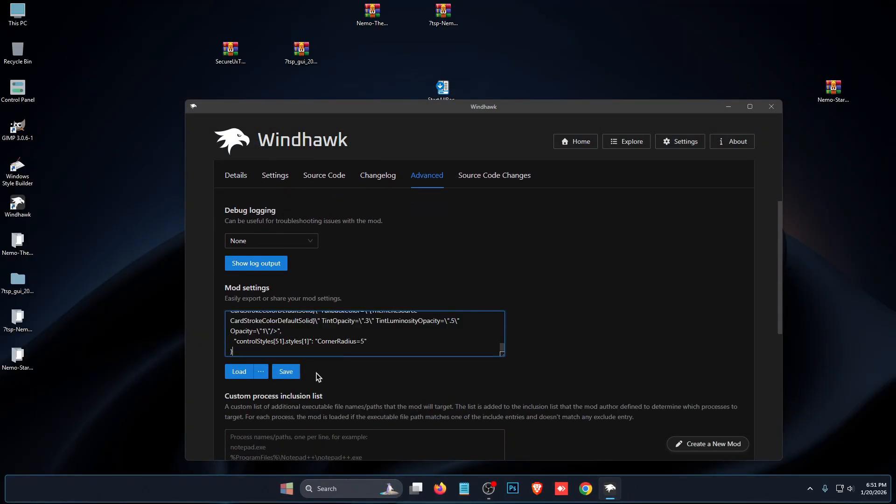
pyautogui.click(286, 371)
# - Turn on every folder shown next to the Power button in the Windows Start settings and close Settings
pyautogui.click(288, 489)
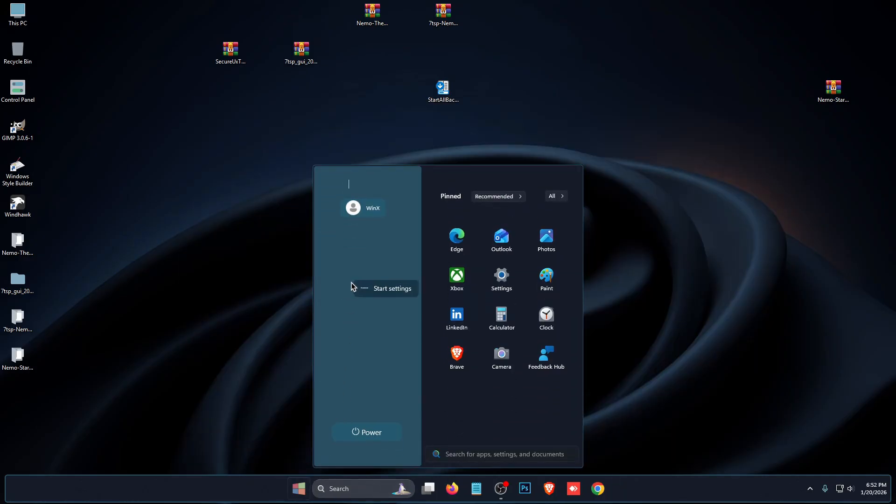
pyautogui.click(392, 293)
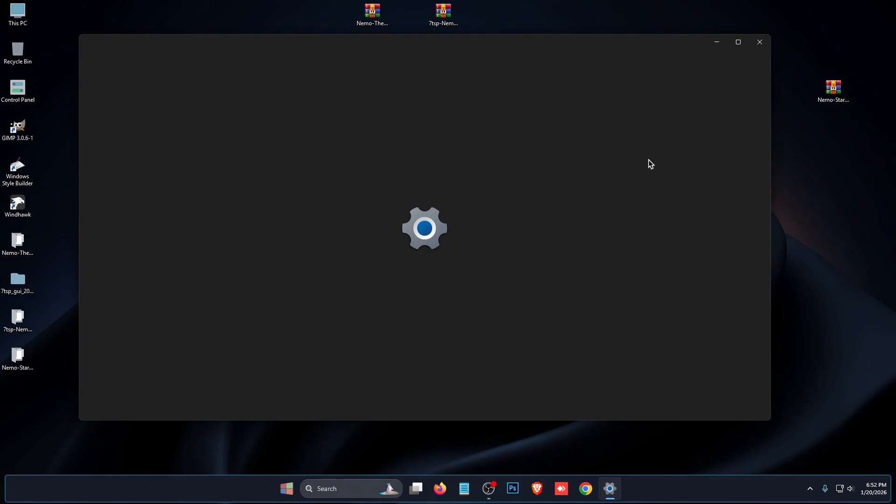
pyautogui.scroll(-5, 632, 228)
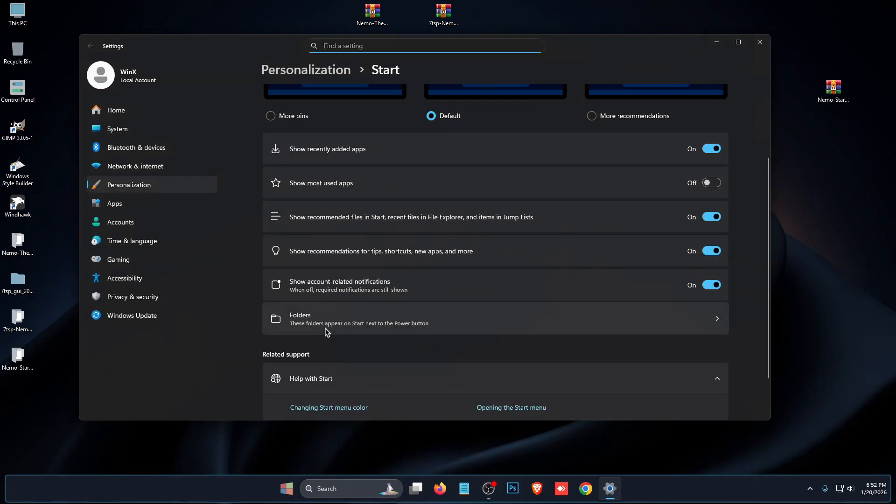
pyautogui.click(327, 332)
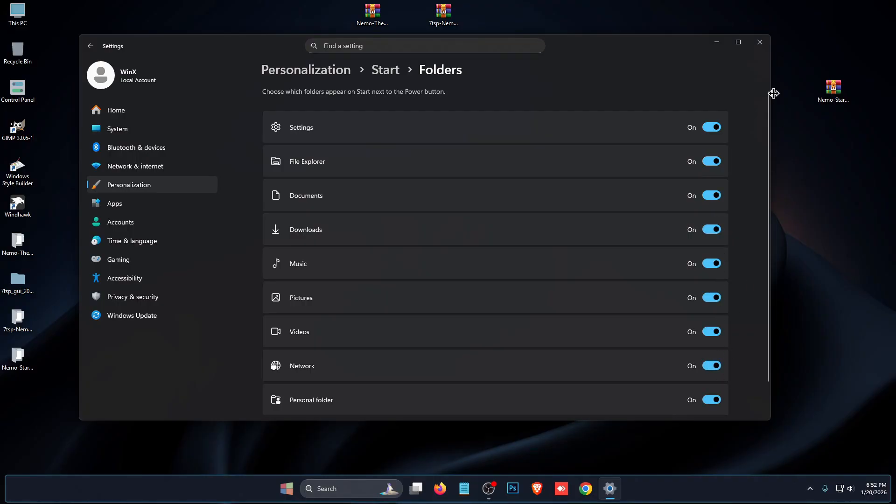
pyautogui.click(759, 42)
# - Examine the restyled Start menu with its folder links and the themed This PC window in File Explorer
pyautogui.click(304, 485)
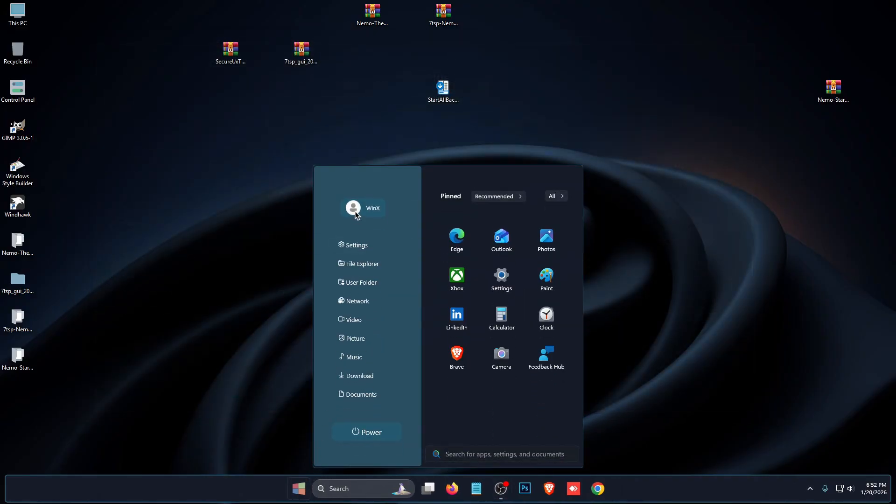
pyautogui.click(192, 226)
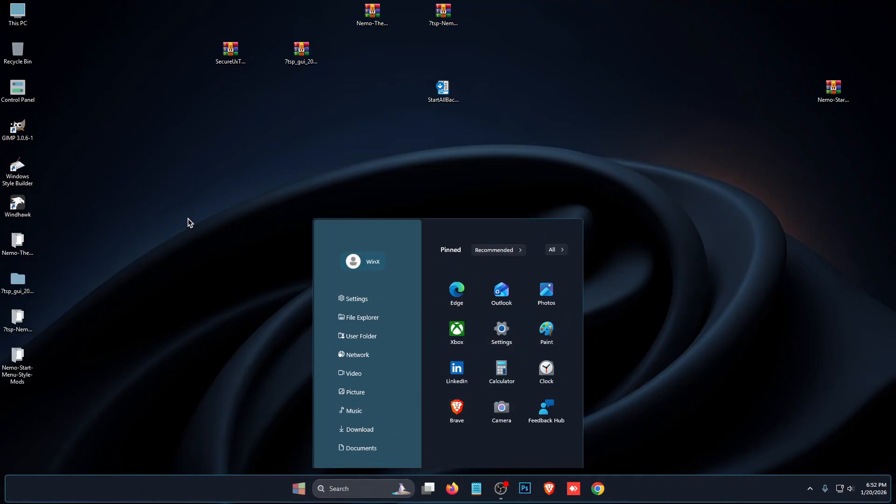
pyautogui.doubleClick(28, 21)
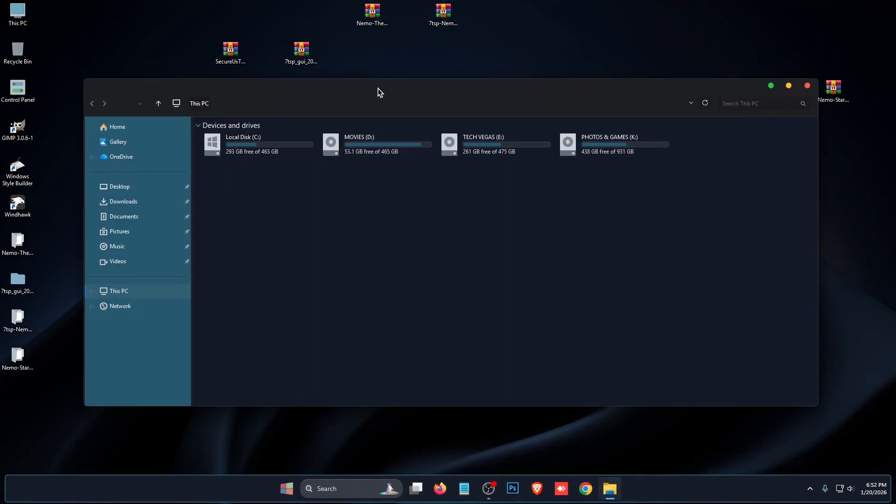
pyautogui.moveTo(474, 88); pyautogui.dragTo(491, 81)
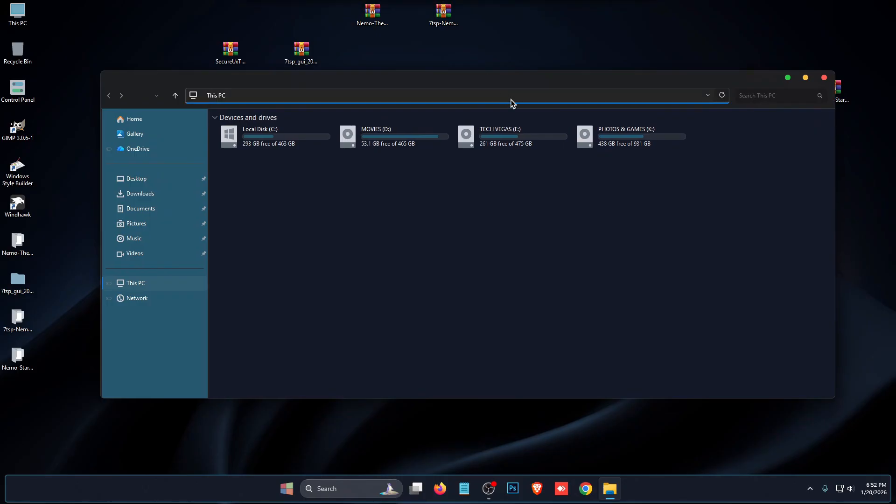